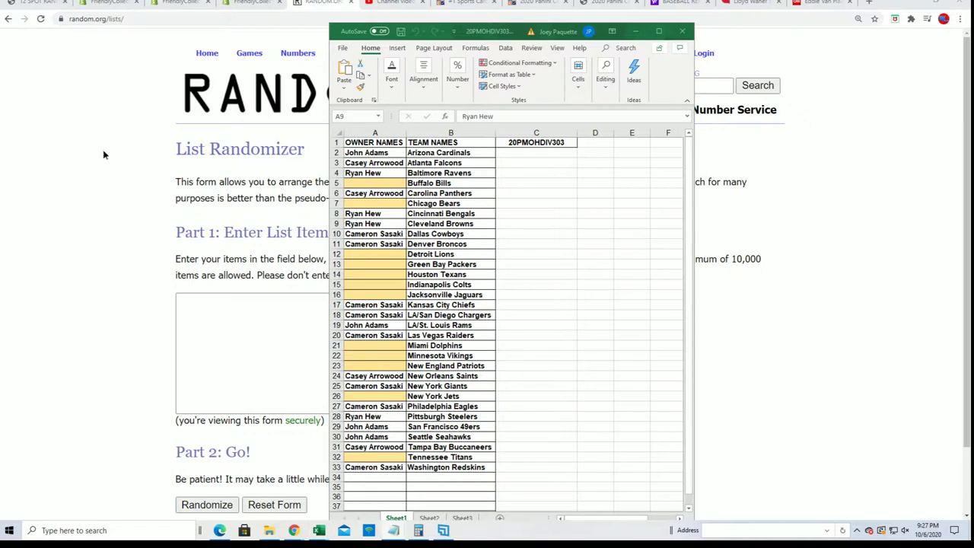
# Bring the Notepad list into view and copy its twelve owner names.
pyautogui.moveTo(0, 117); pyautogui.dragTo(242, 47)
pyautogui.moveTo(68, 199); pyautogui.dragTo(16, 94)
pyautogui.rightClick(73, 96)
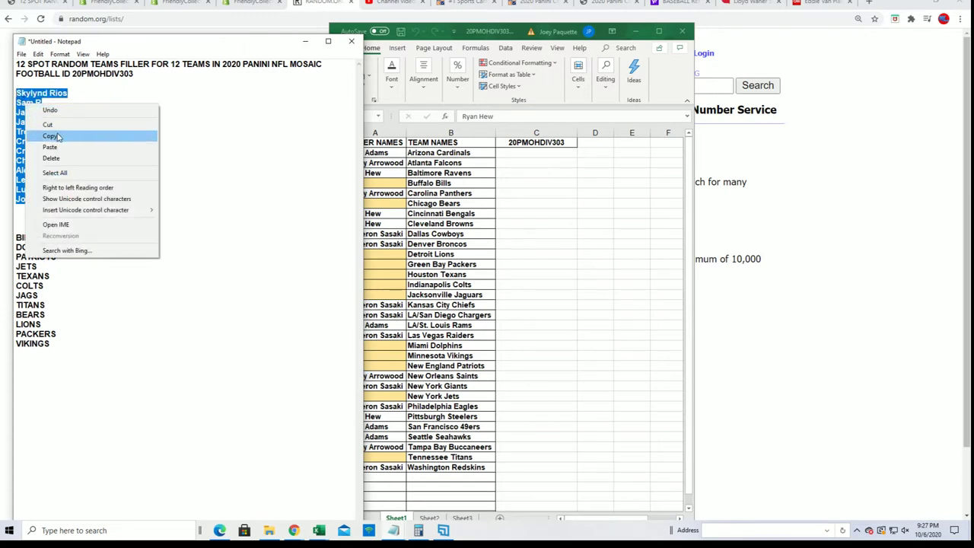
pyautogui.click(50, 136)
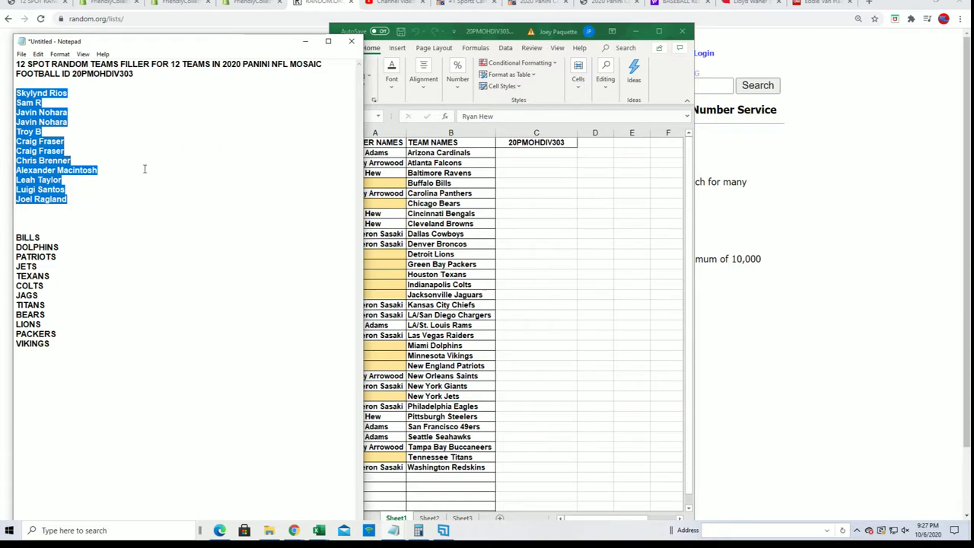
pyautogui.scroll(-2, 454, 426)
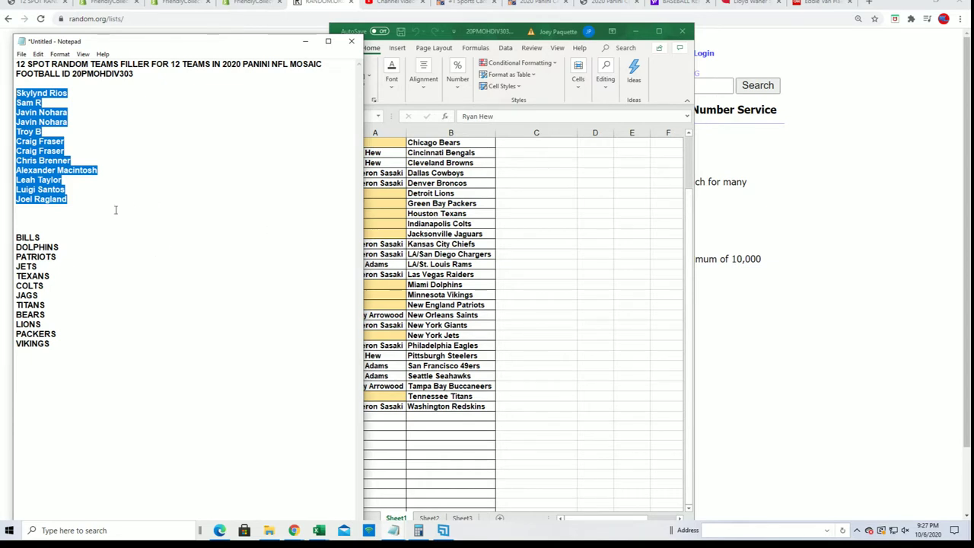
# Create a new blank Excel workbook and dismiss its Office sign-in notice.
pyautogui.hotkey('alt', 'Tab')
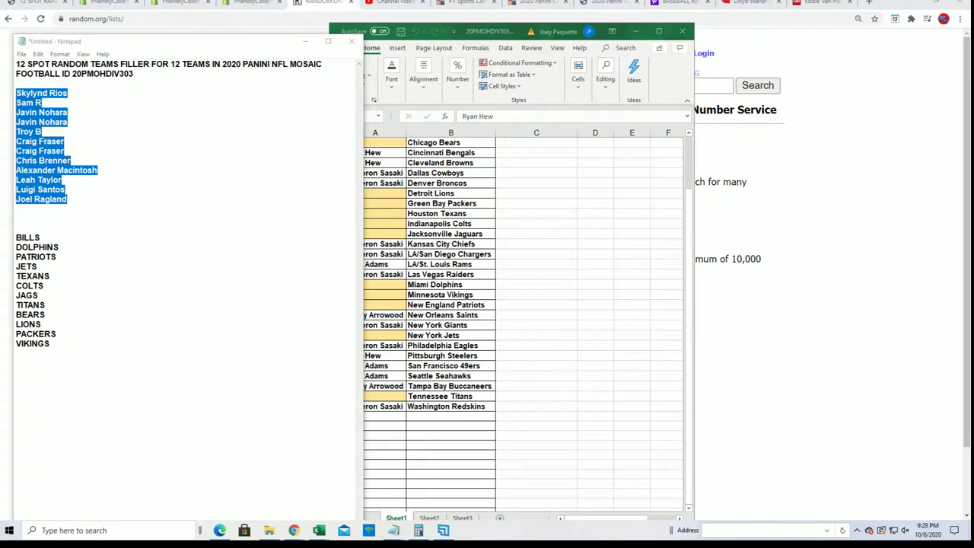
pyautogui.hotkey('alt', 'Tab')
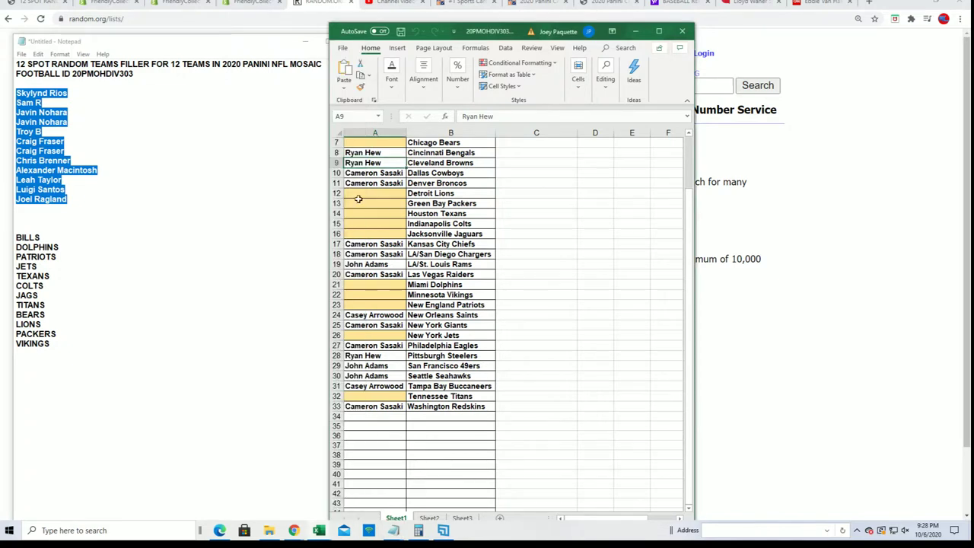
pyautogui.hotkey('ctrl', 'n')
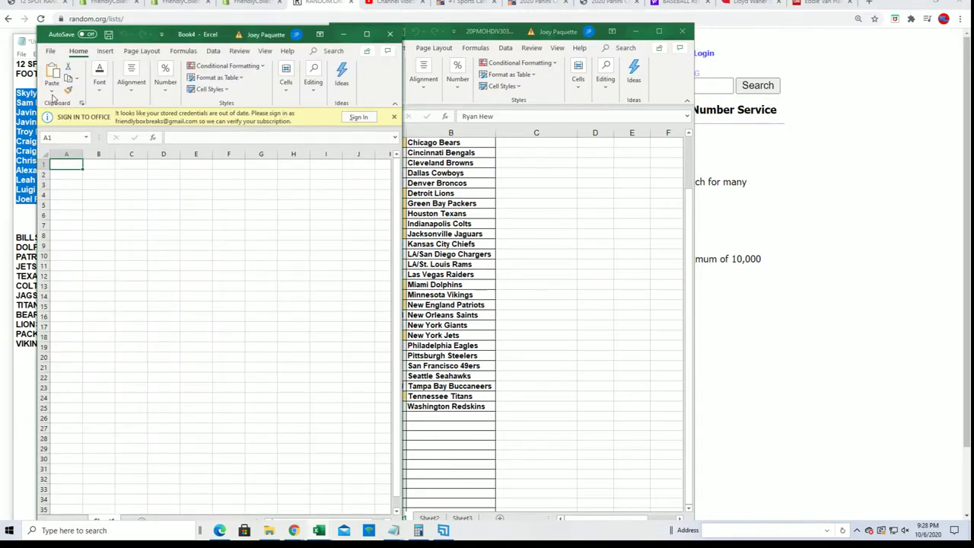
pyautogui.click(394, 117)
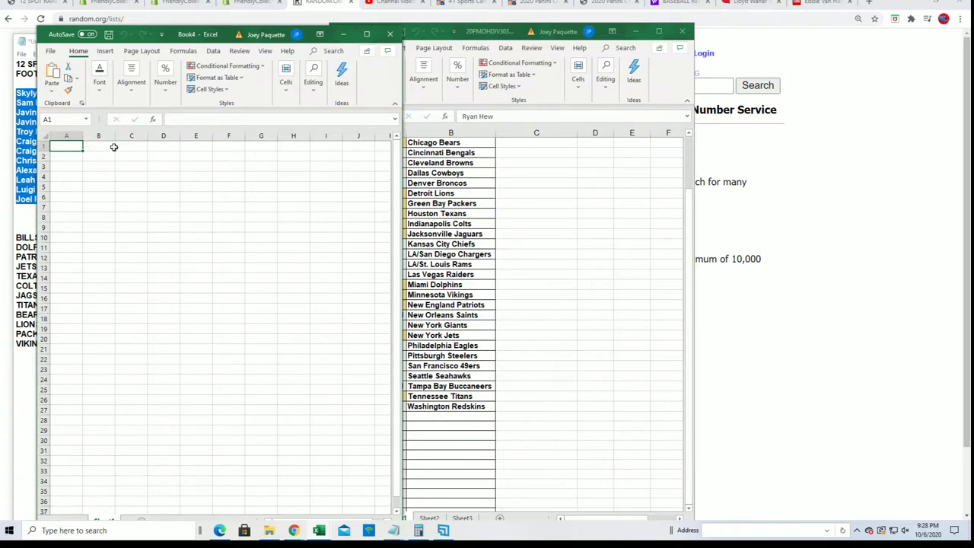
# Enter the headers OWNER NAMES in A1 and TEAMS in B1, and widen column A to fit its header.
pyautogui.doubleClick(66, 146)
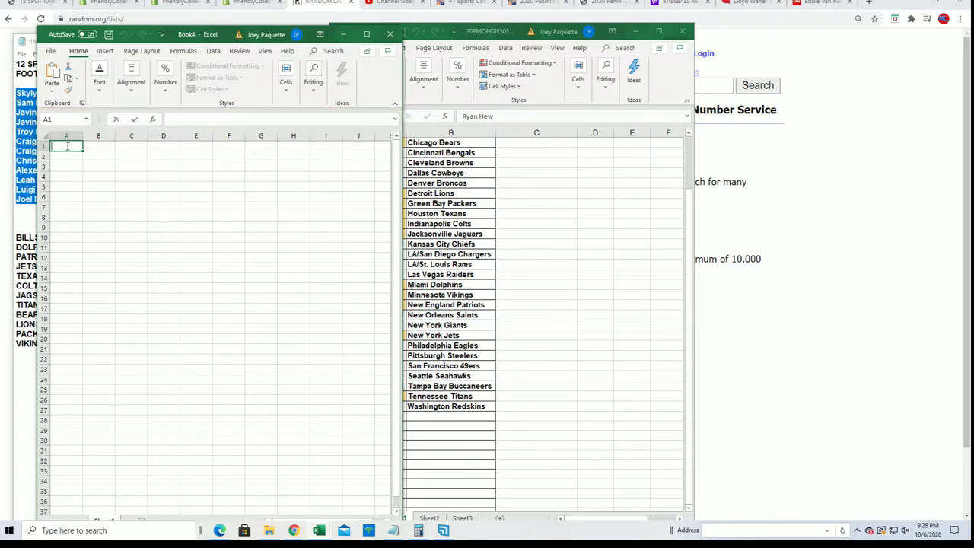
pyautogui.write('OWNER NAMES')
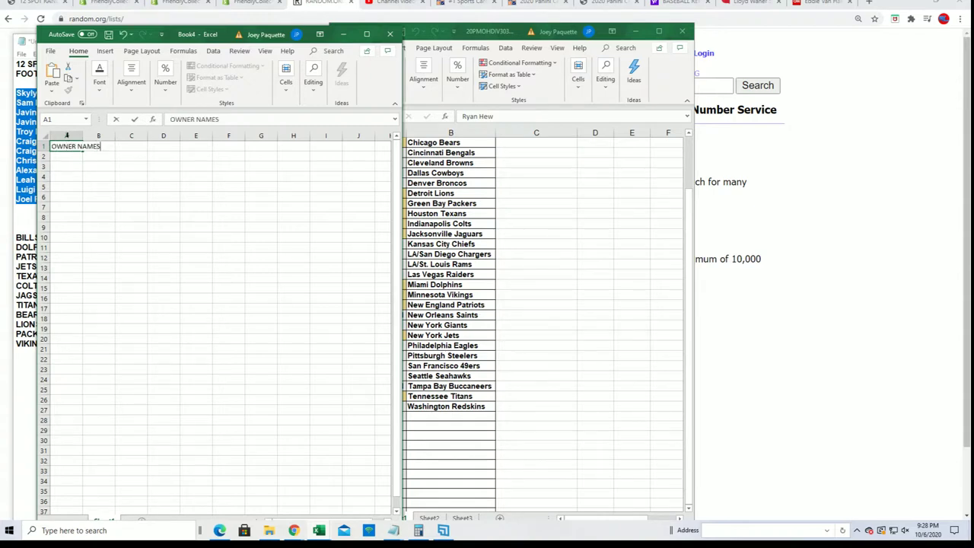
pyautogui.click(69, 134)
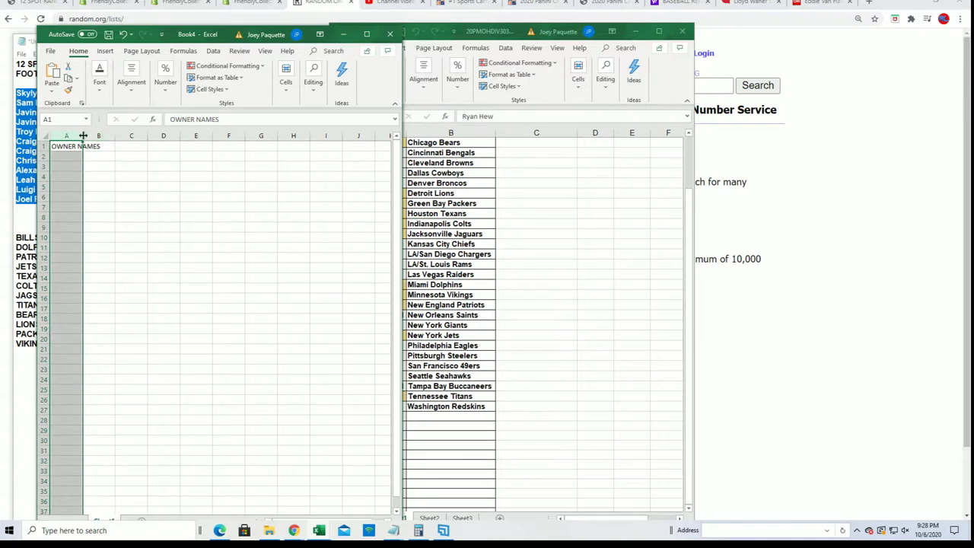
pyautogui.moveTo(82, 134); pyautogui.dragTo(258, 135)
pyautogui.click(166, 135)
pyautogui.doubleClick(193, 147)
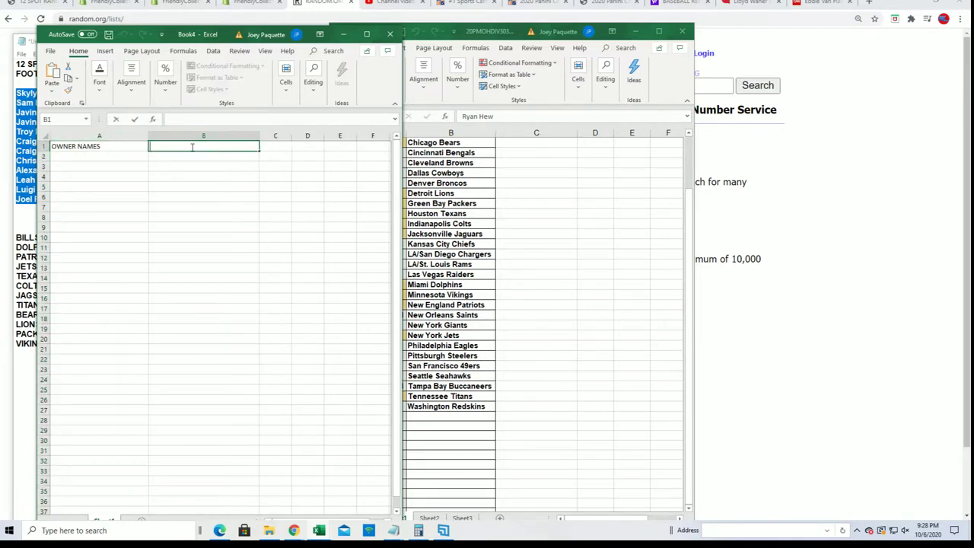
pyautogui.write('TEAMS')
# Move the new workbook aside and minimize both workbooks and Notepad to uncover the List Randomizer page in the browser.
pyautogui.moveTo(222, 33); pyautogui.dragTo(517, 18)
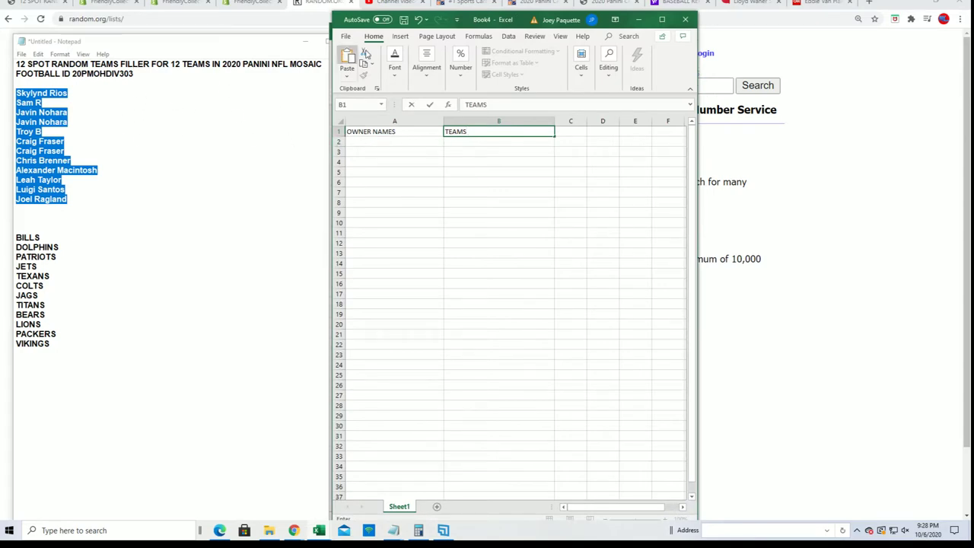
pyautogui.click(638, 19)
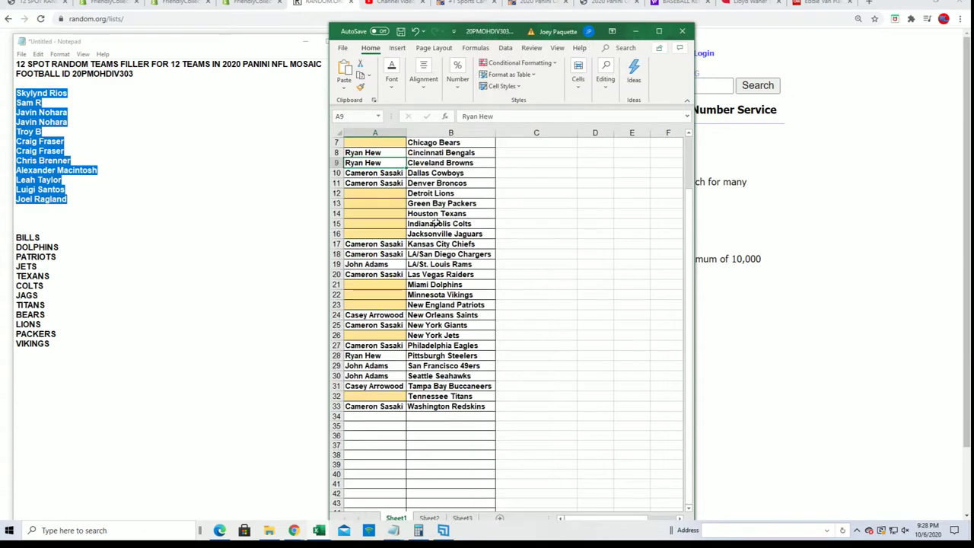
pyautogui.scroll(2, 456, 183)
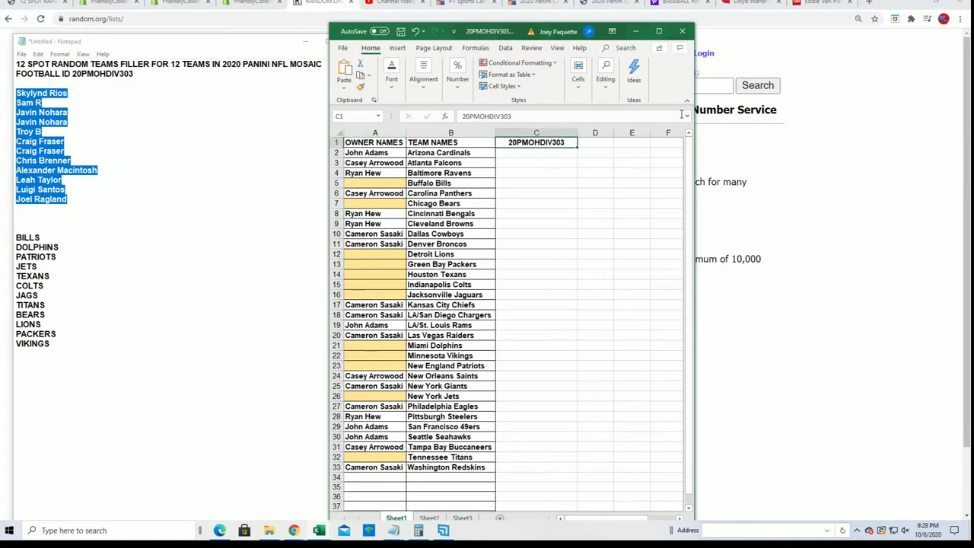
pyautogui.click(635, 32)
pyautogui.click(305, 42)
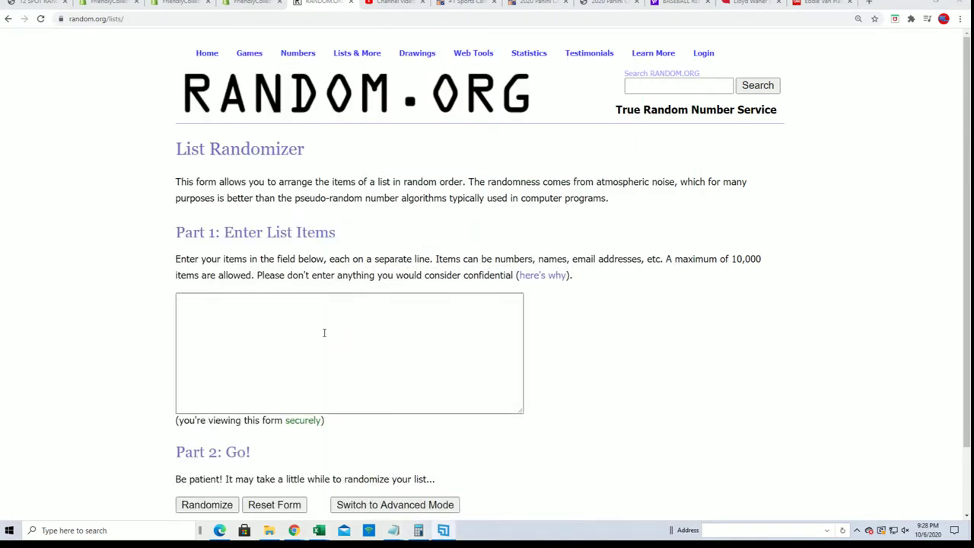
# Paste the copied owner names into the List Randomizer's item field.
pyautogui.rightClick(240, 297)
pyautogui.click(289, 374)
pyautogui.scroll(-1, 624, 398)
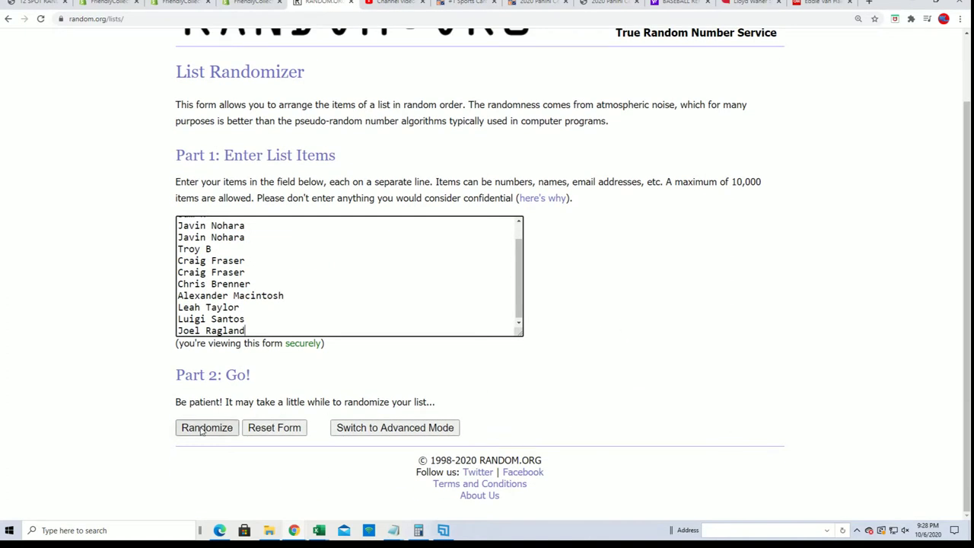
# Review the title, description and team list on the 20PMOHDIV303 product page, and return to the List Randomizer.
pyautogui.click(38, 8)
pyautogui.scroll(3, 569, 387)
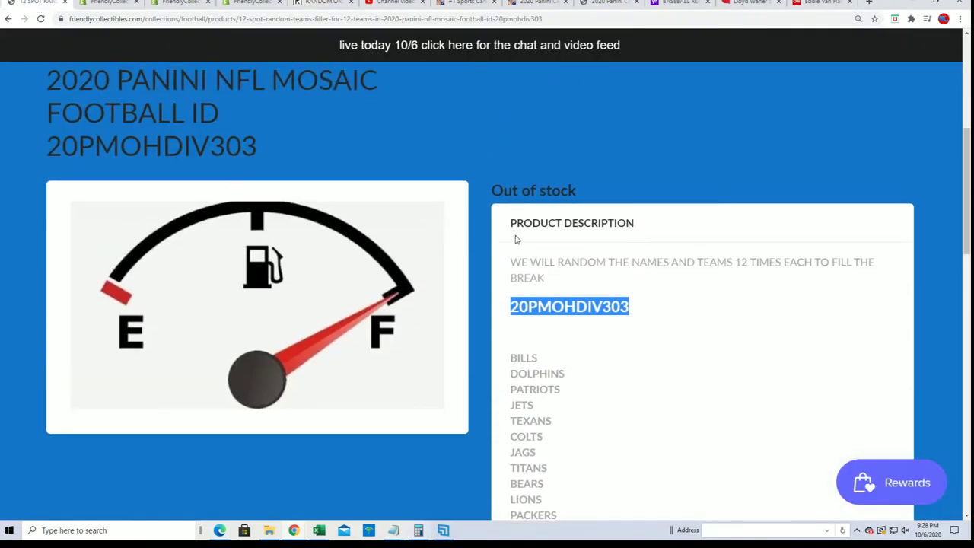
pyautogui.moveTo(196, 165); pyautogui.dragTo(60, 146)
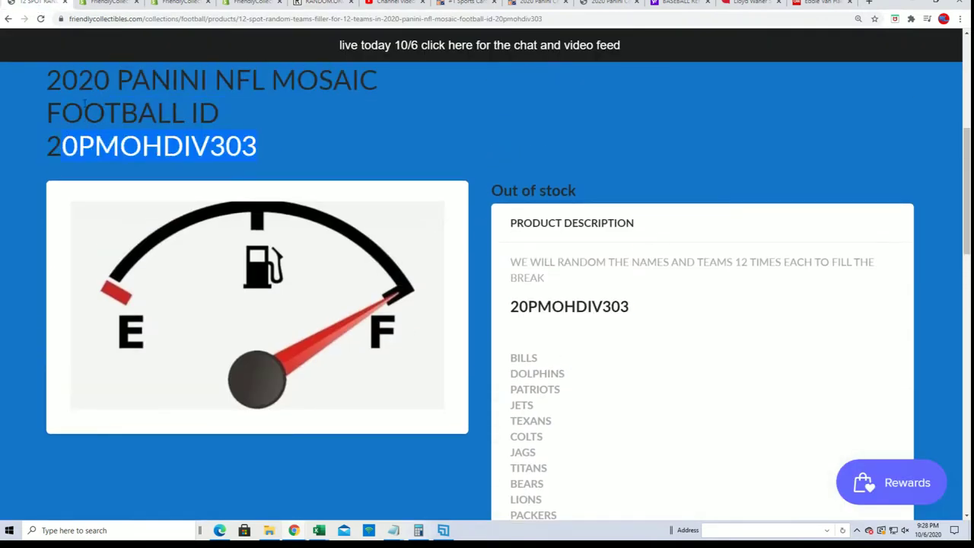
pyautogui.scroll(2, 570, 343)
pyautogui.scroll(-3, 581, 406)
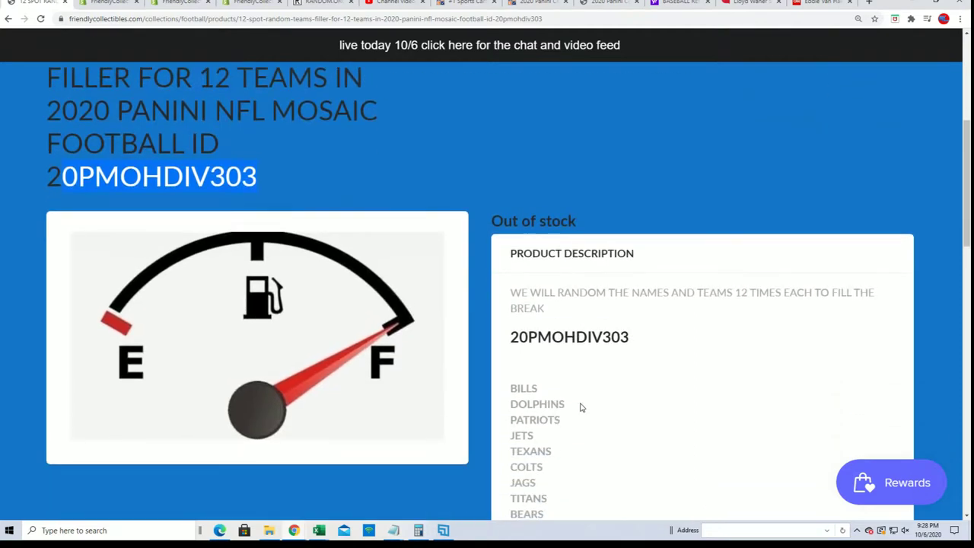
pyautogui.scroll(2, 553, 376)
pyautogui.click(312, 7)
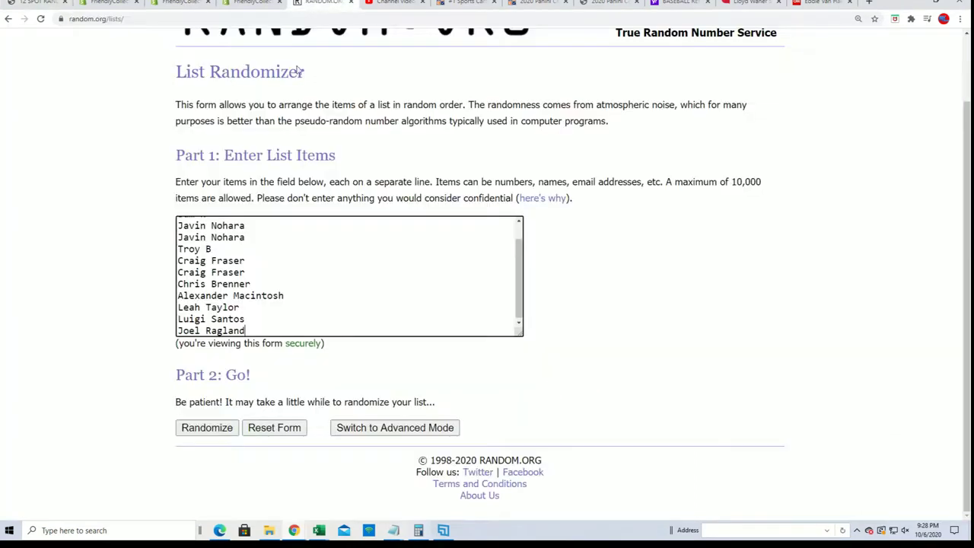
# Randomize the list of owner names seven times.
pyautogui.click(200, 434)
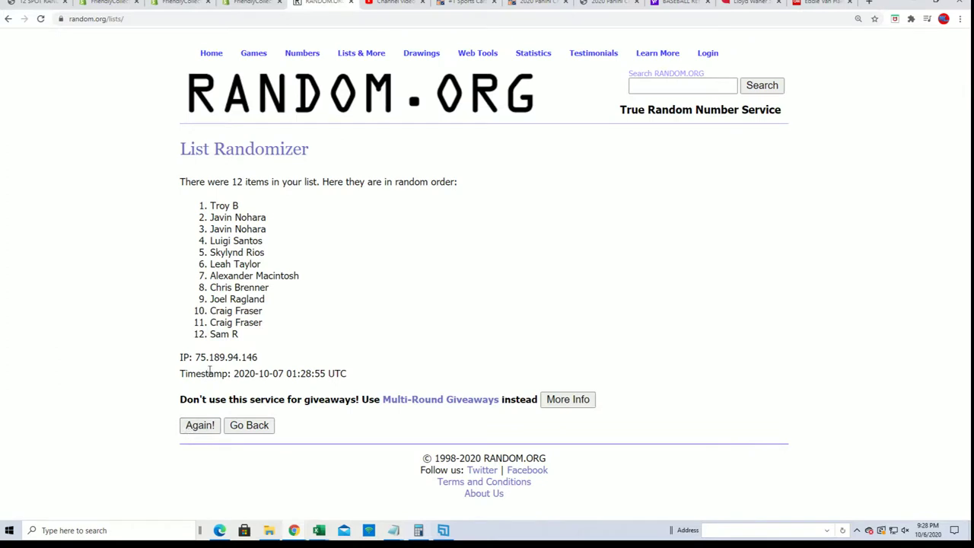
pyautogui.click(199, 425)
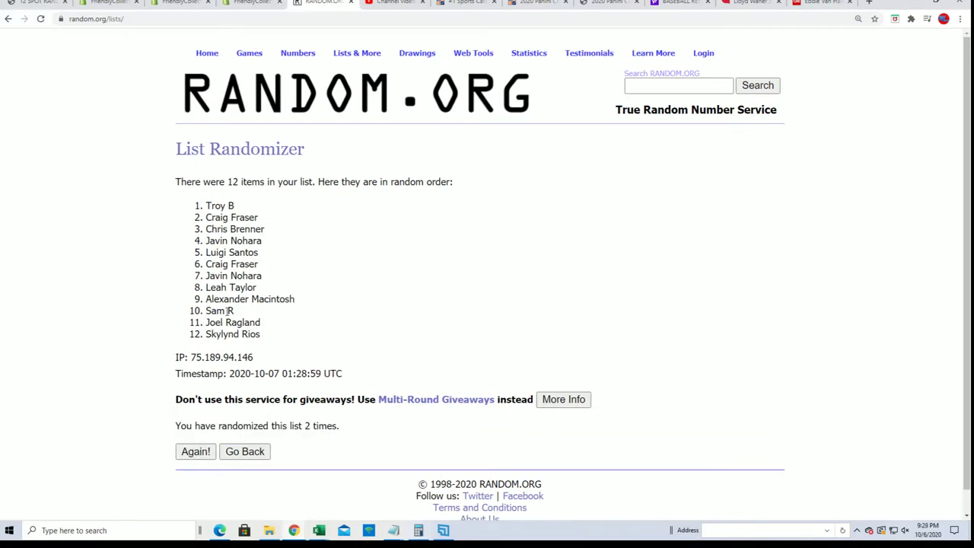
pyautogui.scroll(-1, 228, 311)
pyautogui.click(199, 427)
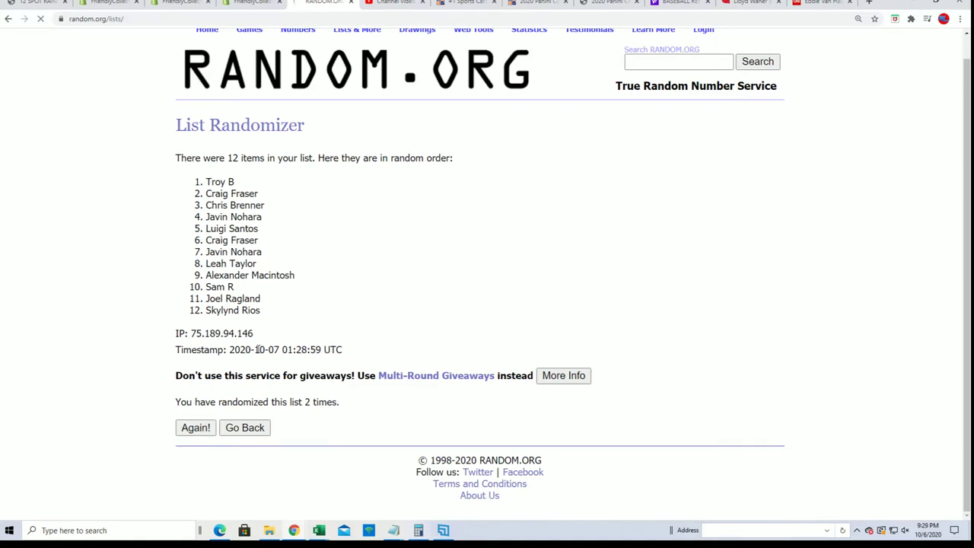
pyautogui.click(195, 428)
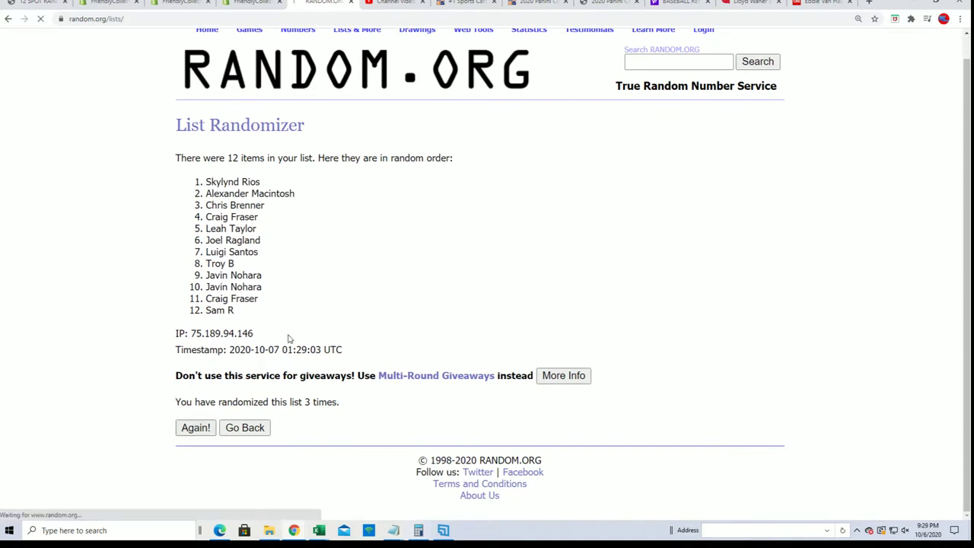
pyautogui.click(190, 426)
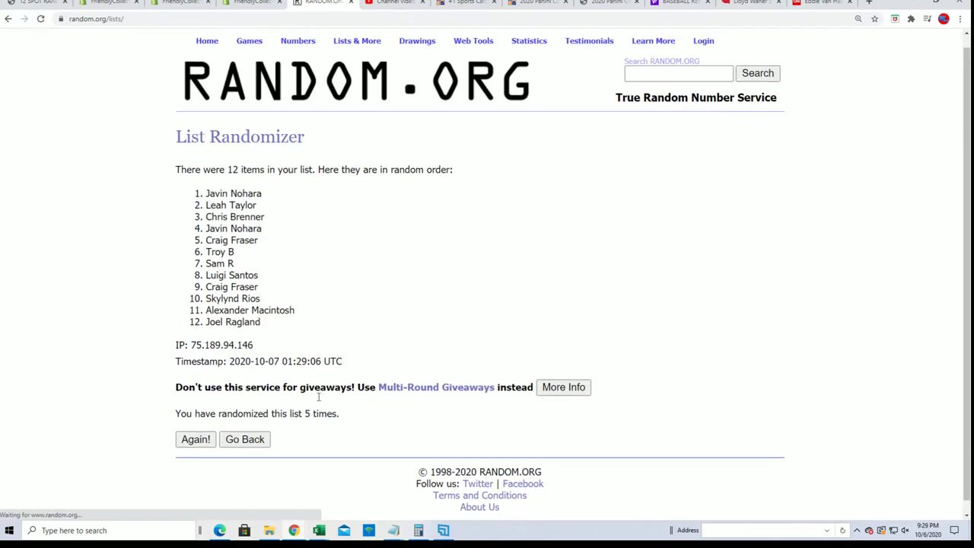
pyautogui.click(197, 424)
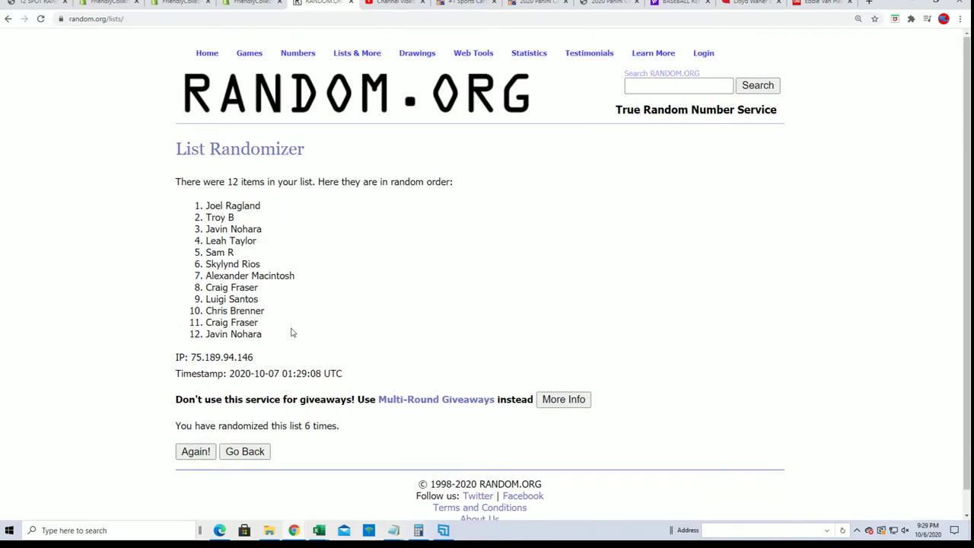
pyautogui.click(193, 429)
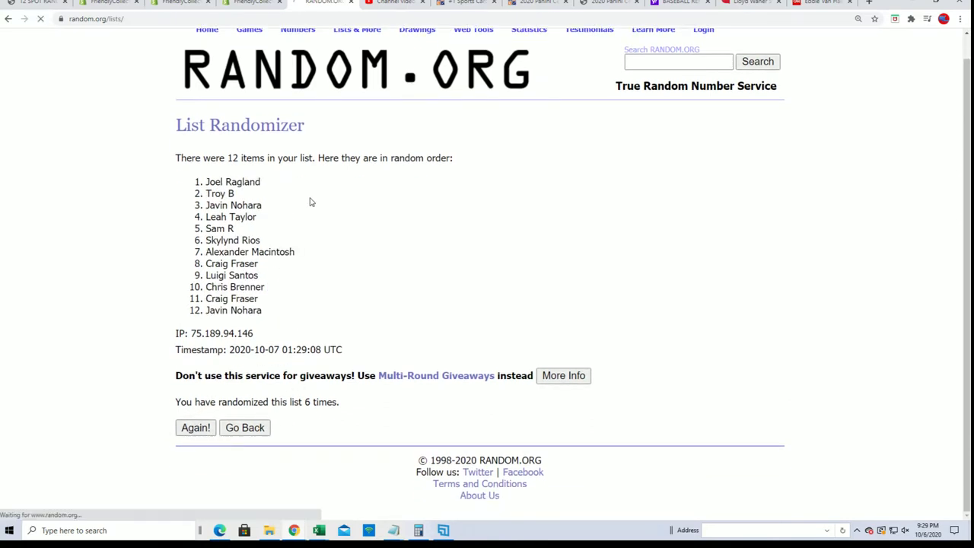
# Copy the twelve owner names in their final random order.
pyautogui.moveTo(205, 179); pyautogui.dragTo(265, 312)
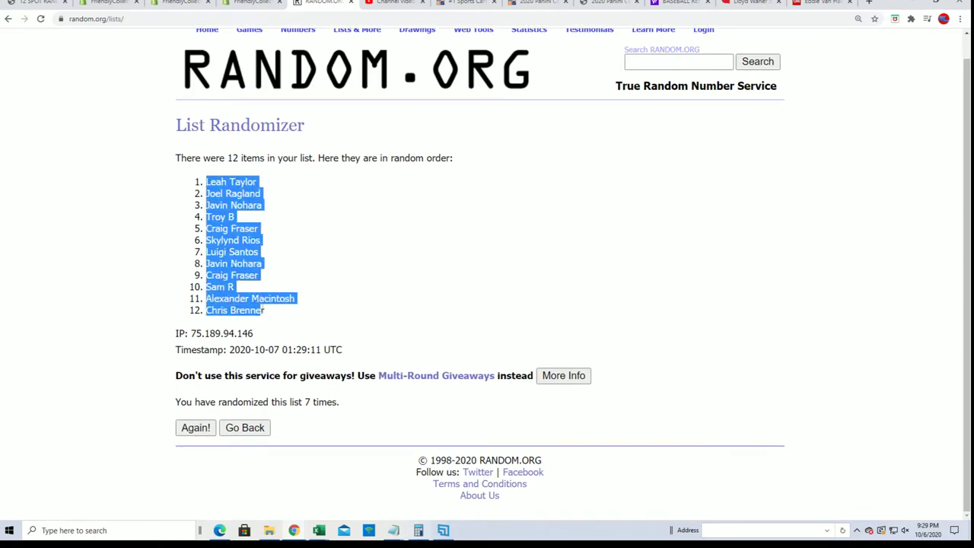
pyautogui.rightClick(230, 243)
pyautogui.click(248, 249)
# Paste the randomized names into the new Excel workbook as unformatted text starting at A2, and narrow column A to fit them.
pyautogui.hotkey('alt', 'Tab')
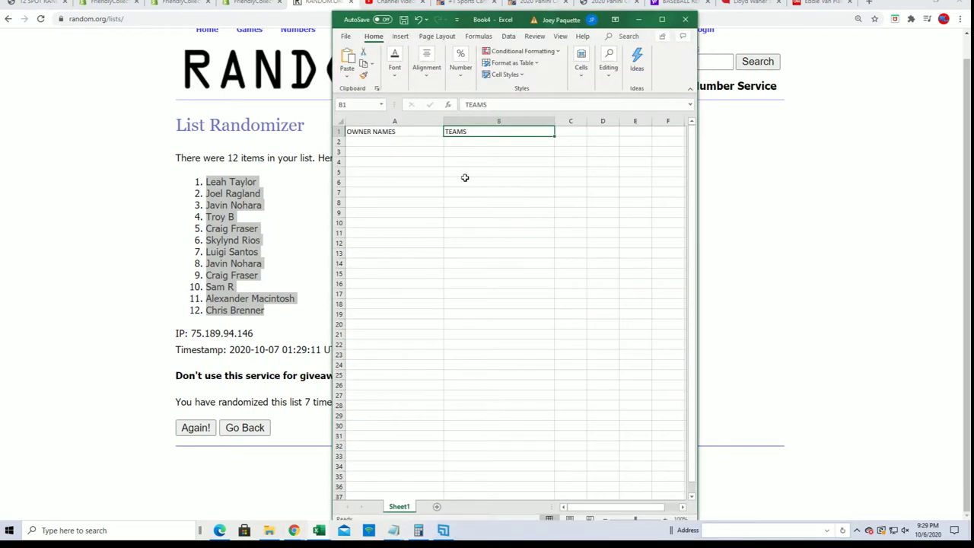
pyautogui.click(352, 142)
pyautogui.rightClick(353, 142)
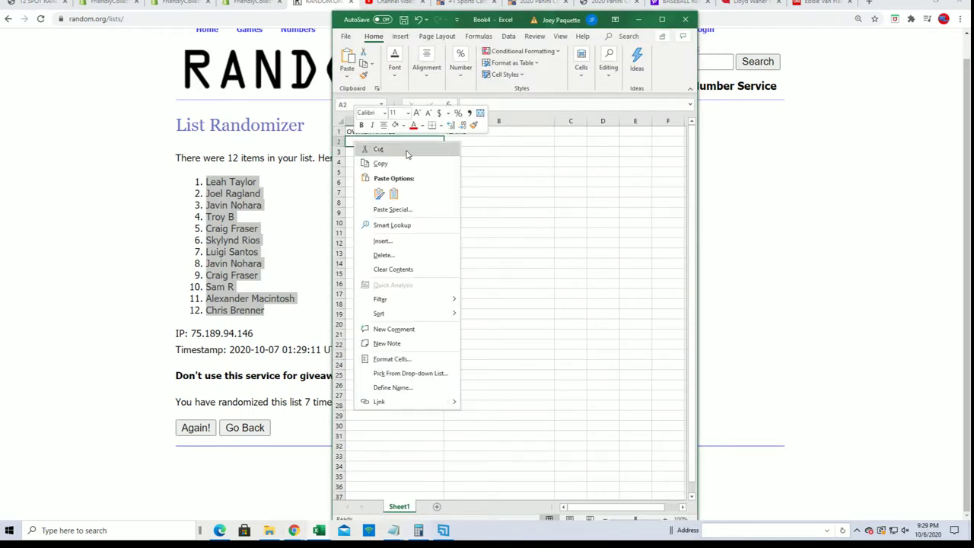
pyautogui.click(385, 212)
pyautogui.click(304, 160)
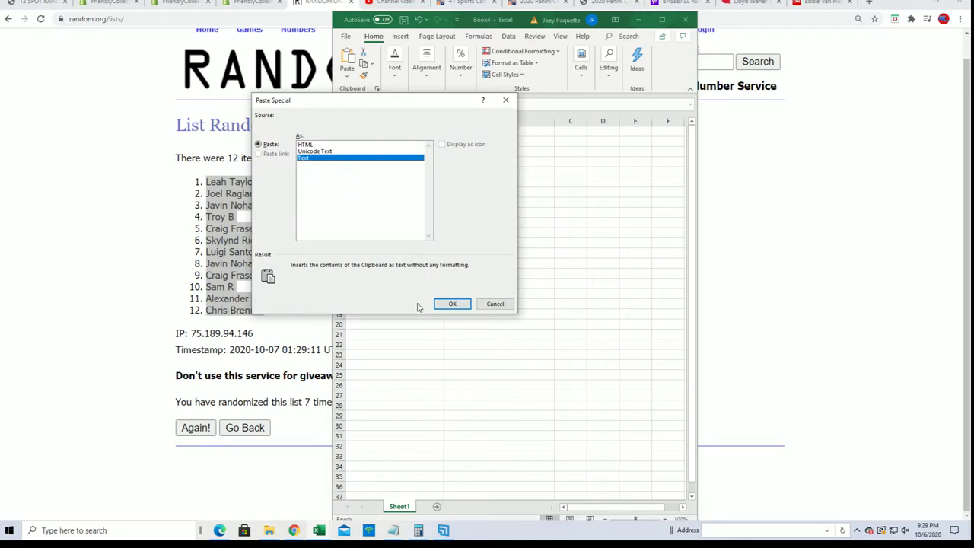
pyautogui.click(452, 303)
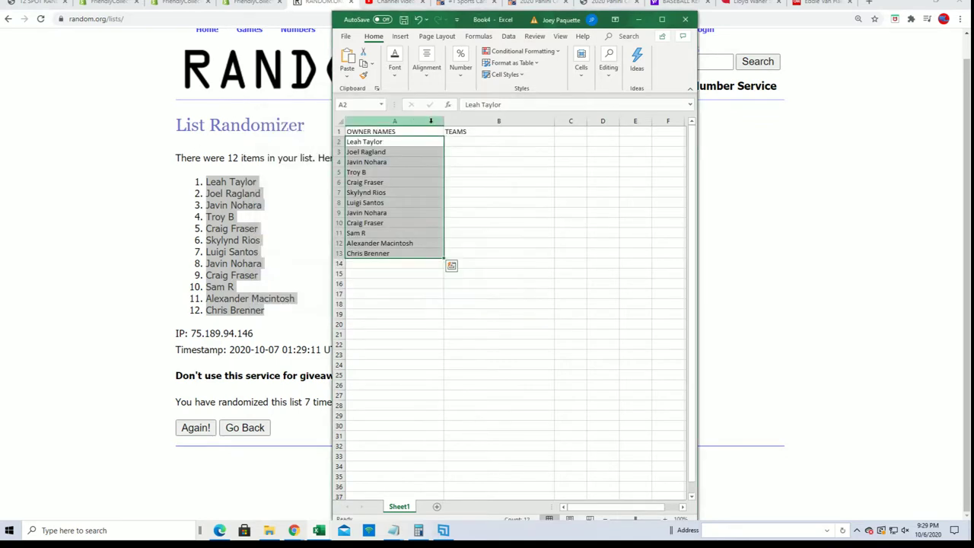
pyautogui.click(431, 121)
pyautogui.moveTo(444, 125); pyautogui.dragTo(417, 127)
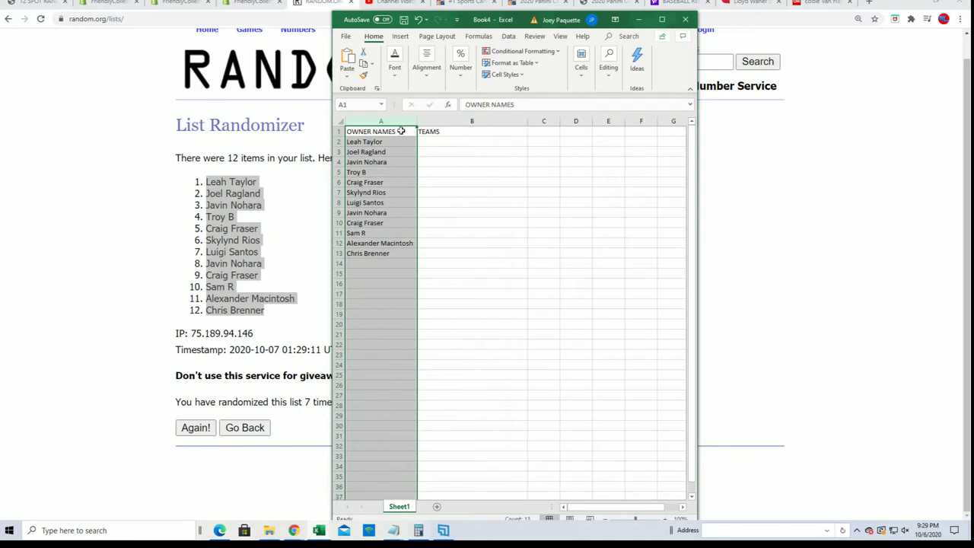
# Copy the twelve team names from BILLS to VIKINGS in the Notepad list, and minimize Notepad and the new workbook.
pyautogui.click(444, 140)
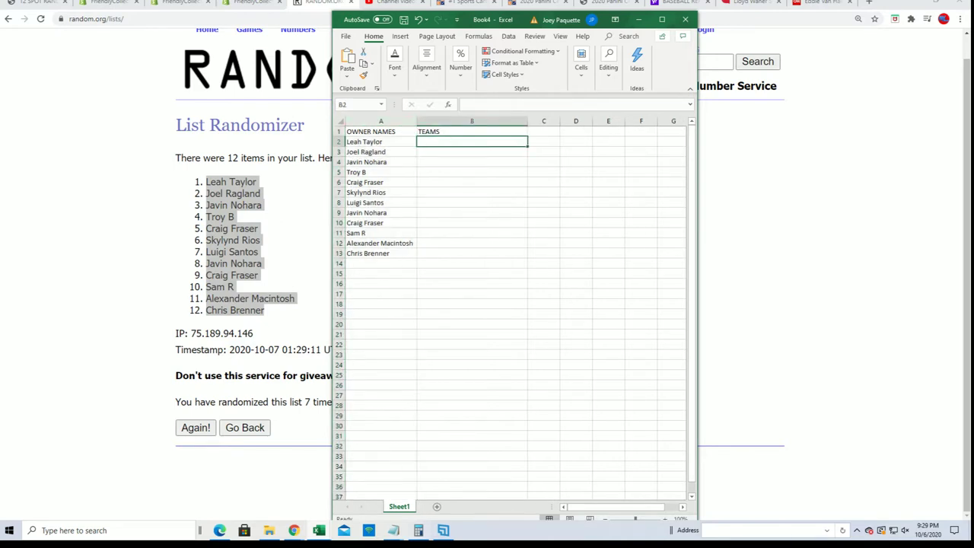
pyautogui.click(393, 531)
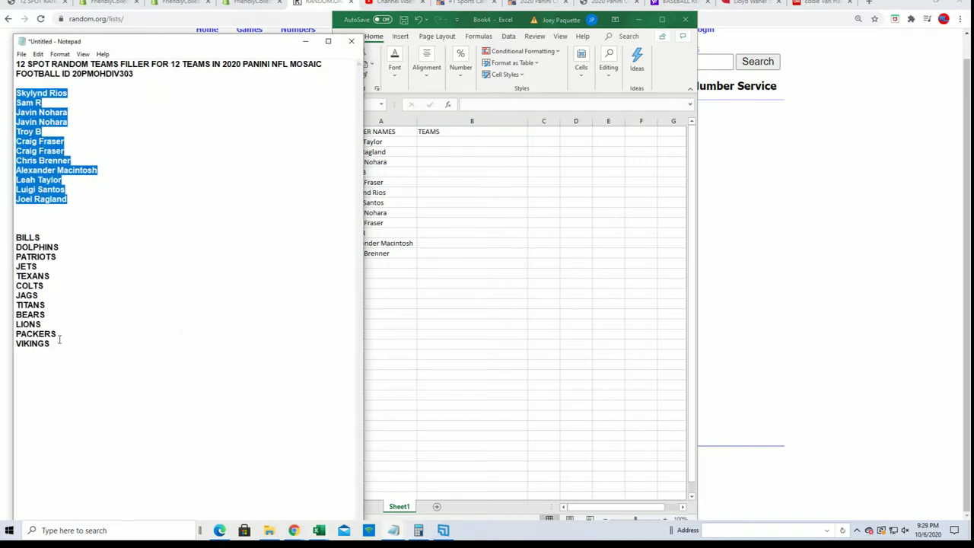
pyautogui.moveTo(55, 344); pyautogui.dragTo(16, 238)
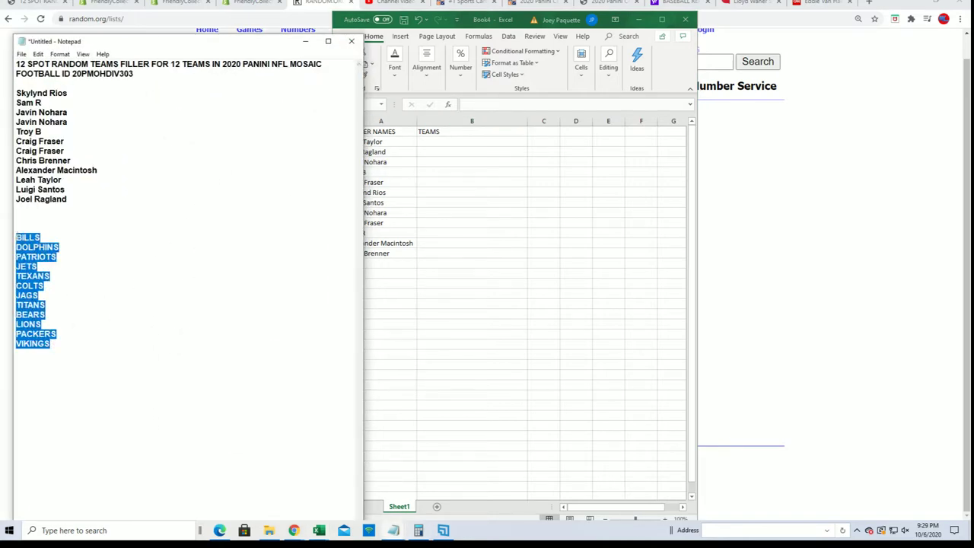
pyautogui.rightClick(29, 251)
pyautogui.click(60, 285)
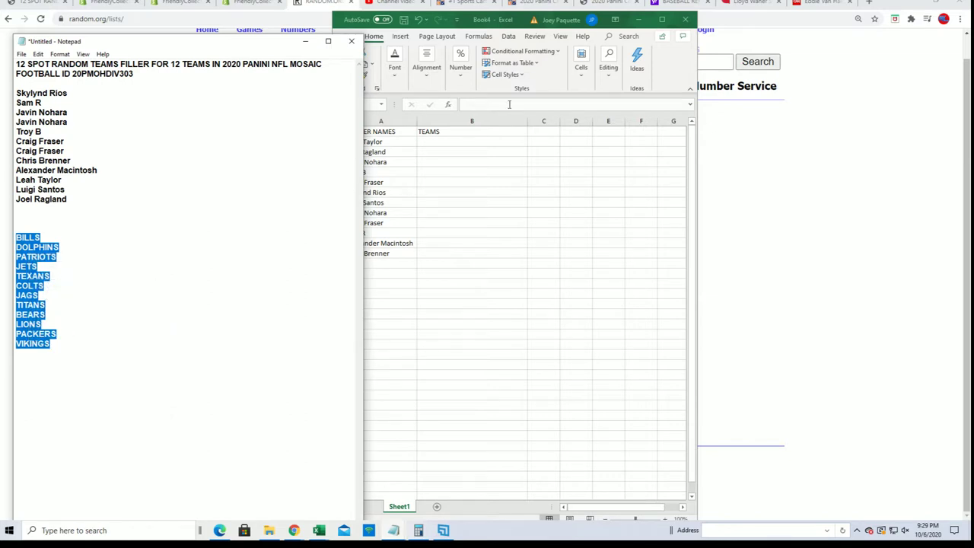
pyautogui.click(303, 44)
pyautogui.click(639, 20)
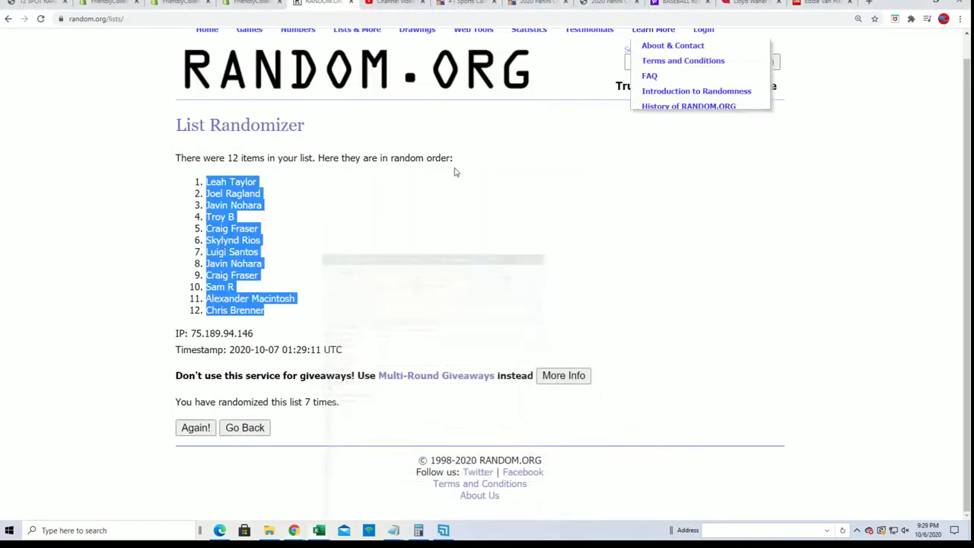
# Open a blank List Randomizer form on RANDOM.ORG and paste the twelve team names as its list items.
pyautogui.scroll(1, 454, 172)
pyautogui.moveTo(357, 55)
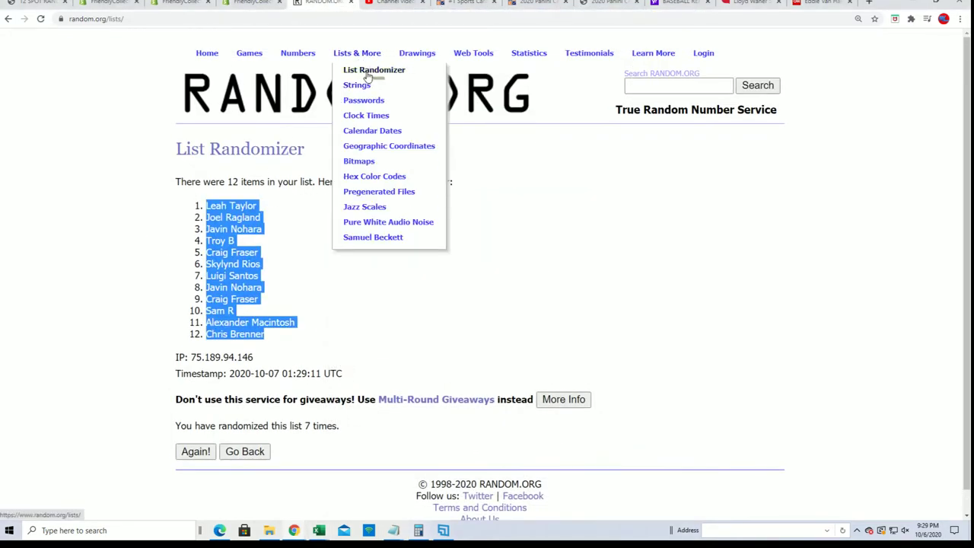
pyautogui.click(368, 77)
pyautogui.click(183, 301)
pyautogui.rightClick(193, 302)
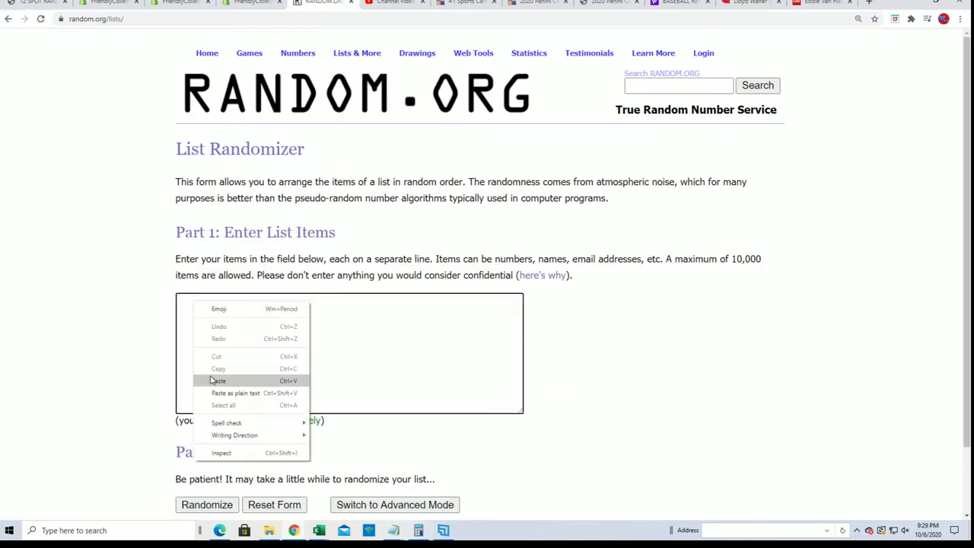
pyautogui.click(218, 380)
pyautogui.scroll(-1, 322, 376)
# Randomize the list of team names seven times.
pyautogui.click(203, 428)
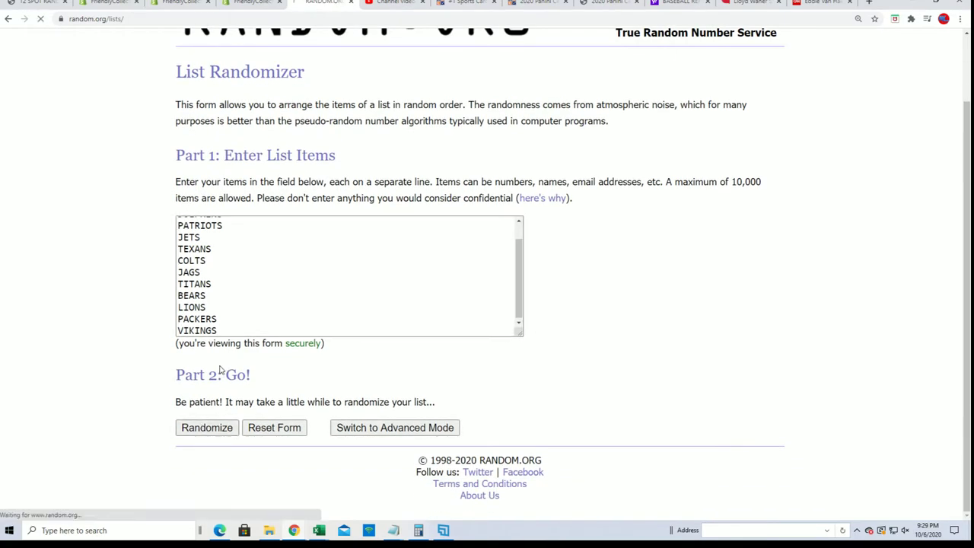
pyautogui.click(190, 429)
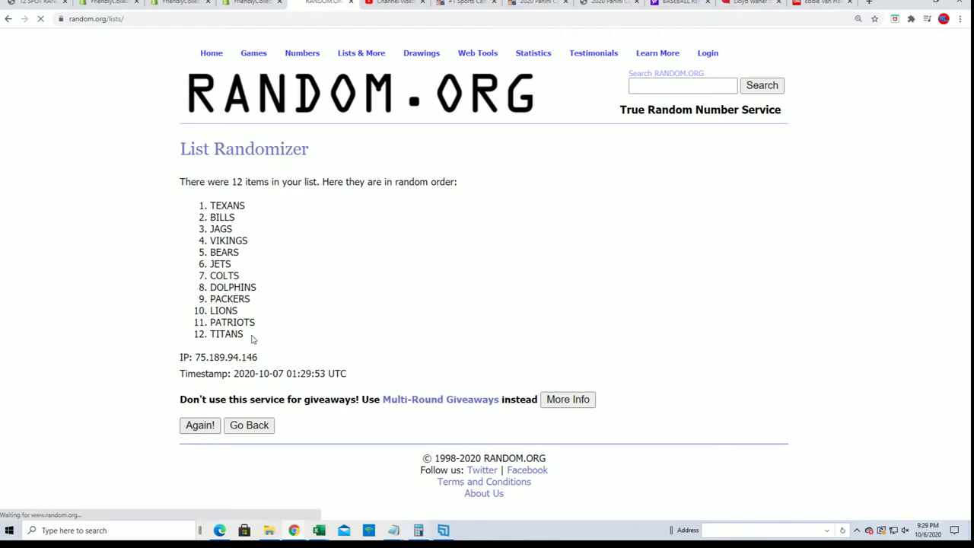
pyautogui.scroll(-1, 269, 334)
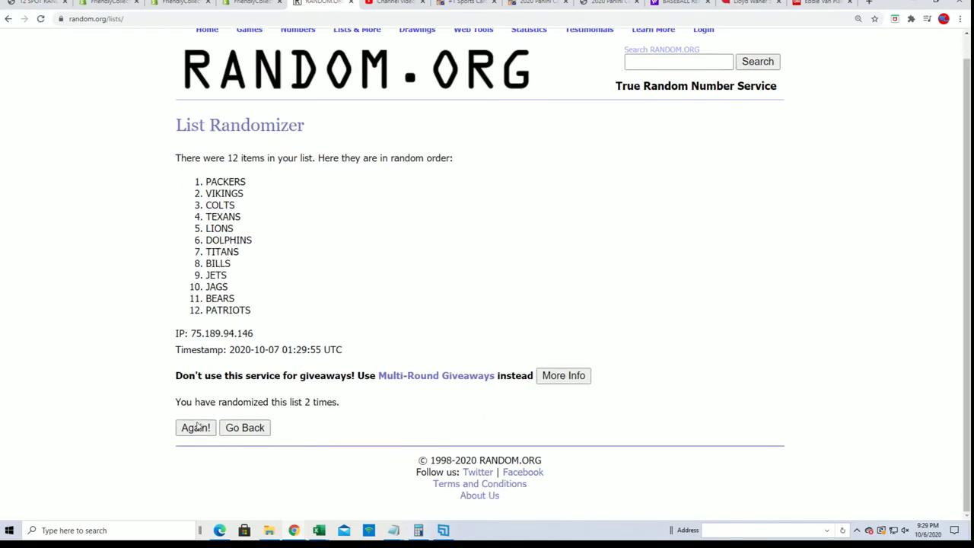
pyautogui.click(198, 427)
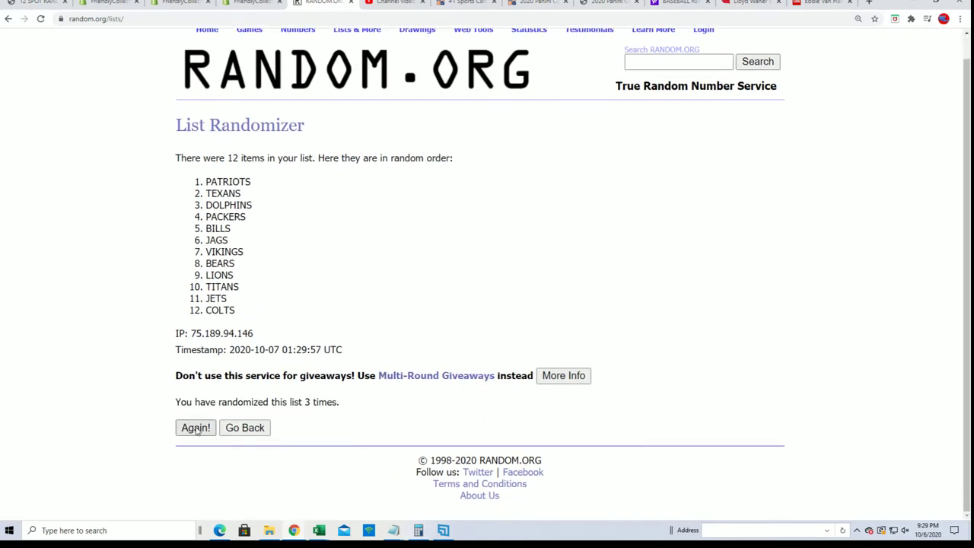
pyautogui.click(195, 428)
pyautogui.scroll(-1, 343, 352)
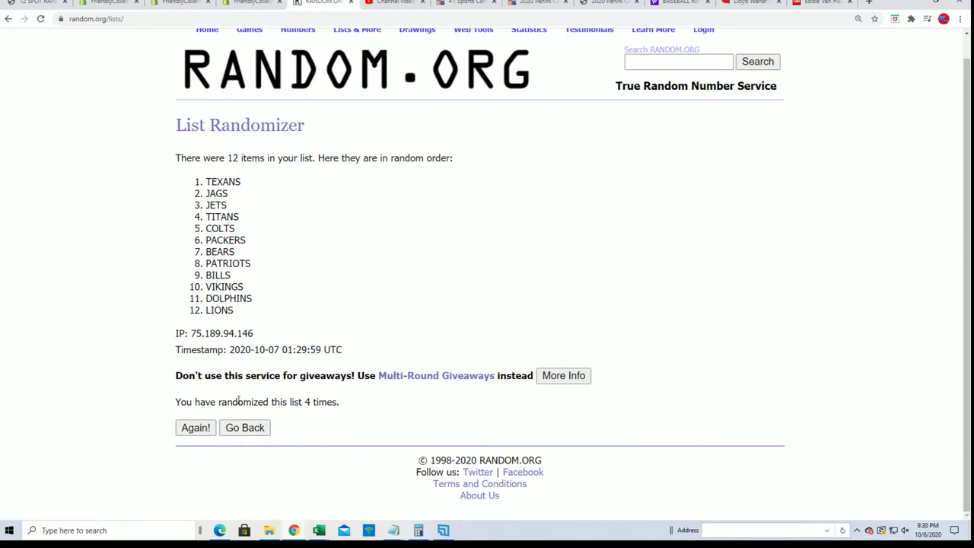
pyautogui.click(197, 428)
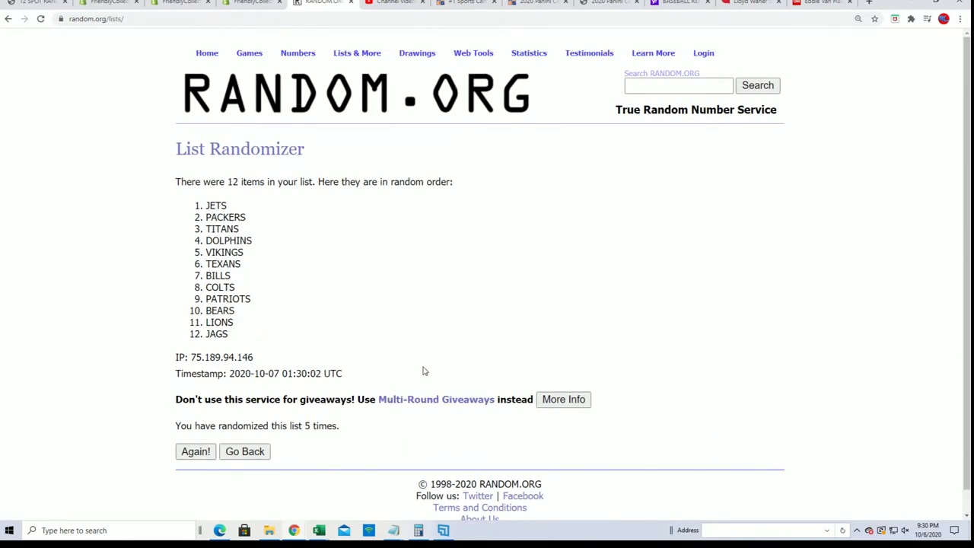
pyautogui.click(195, 452)
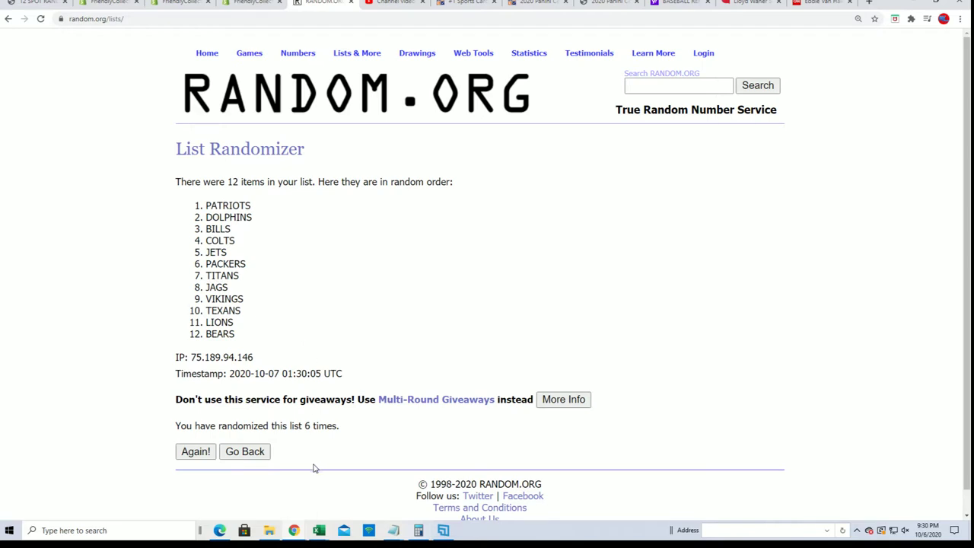
pyautogui.click(198, 450)
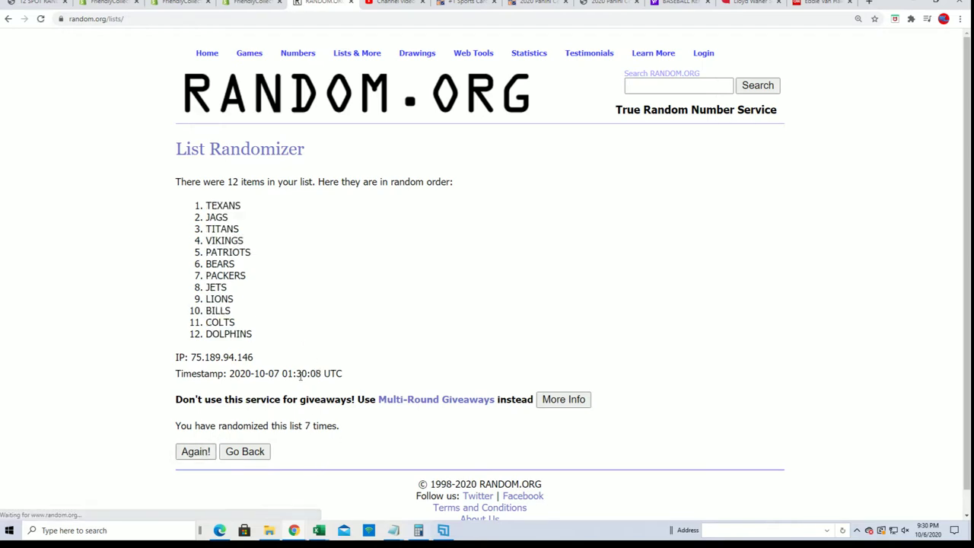
# Copy the twelve team names in their final random order.
pyautogui.moveTo(204, 204); pyautogui.dragTo(275, 335)
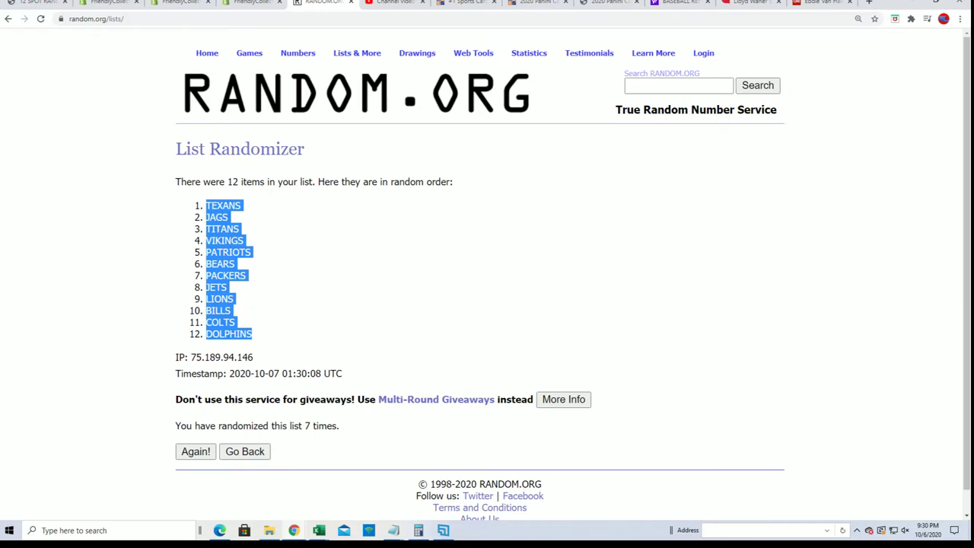
pyautogui.rightClick(219, 253)
pyautogui.click(242, 264)
# Switch to the new Excel workbook and paste the randomized team names as plain text starting at B2.
pyautogui.hotkey('alt', 'Tab')
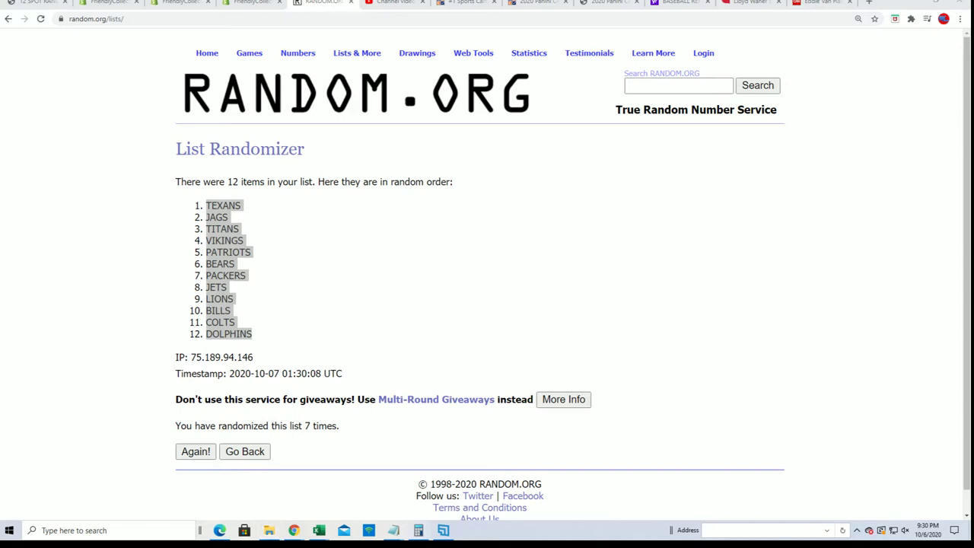
pyautogui.hotkey('alt', 'Tab')
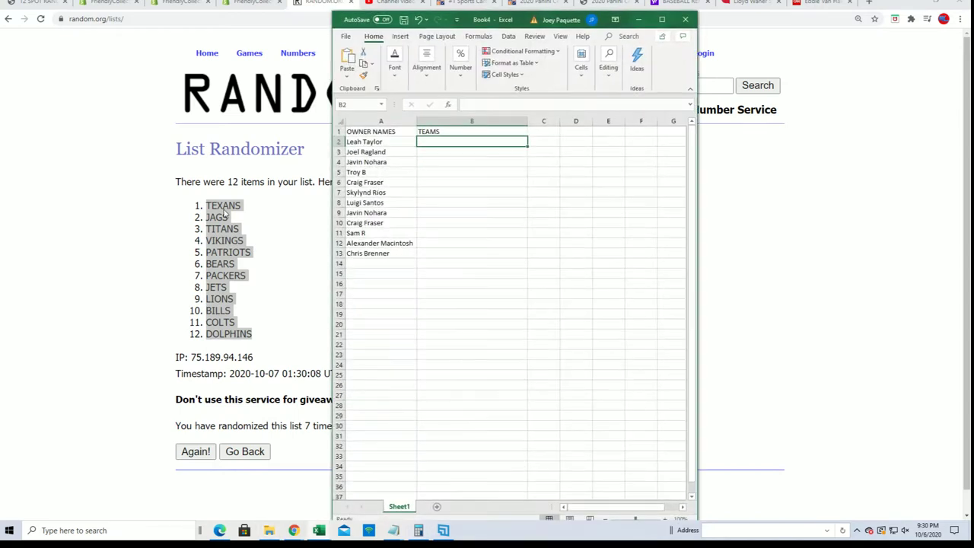
pyautogui.rightClick(433, 141)
pyautogui.click(468, 210)
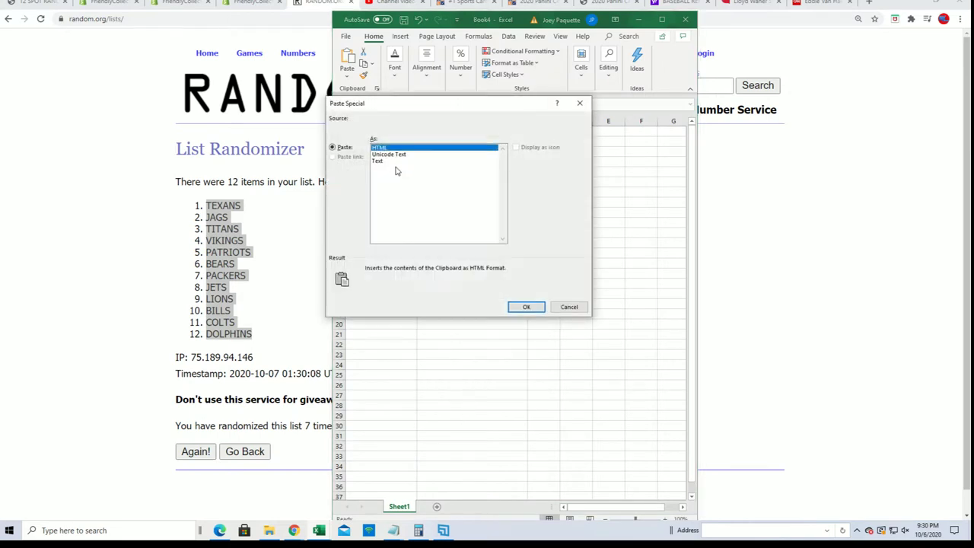
pyautogui.click(377, 161)
pyautogui.click(526, 307)
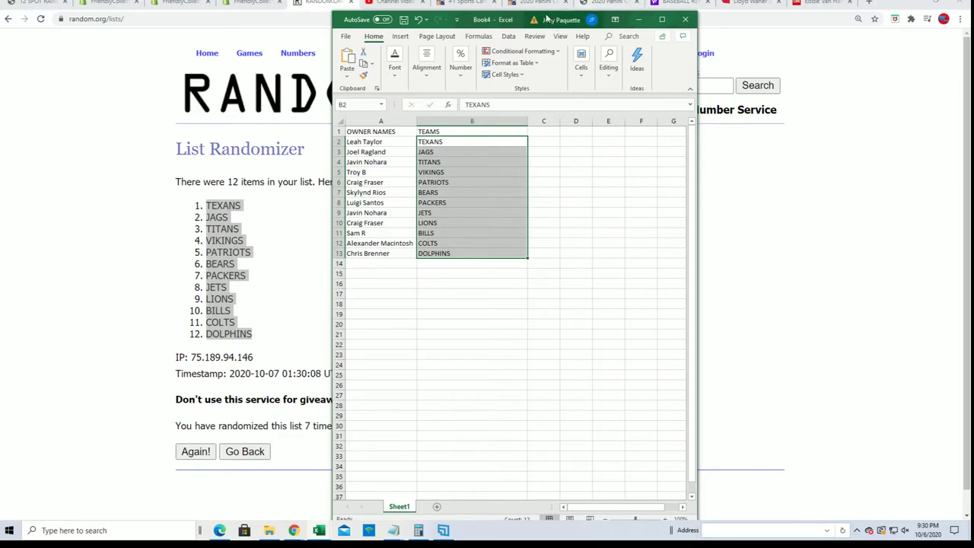
# Enlarge the sheet view to 180% and narrow column A to fit the owner names.
pyautogui.moveTo(546, 16); pyautogui.dragTo(547, 0)
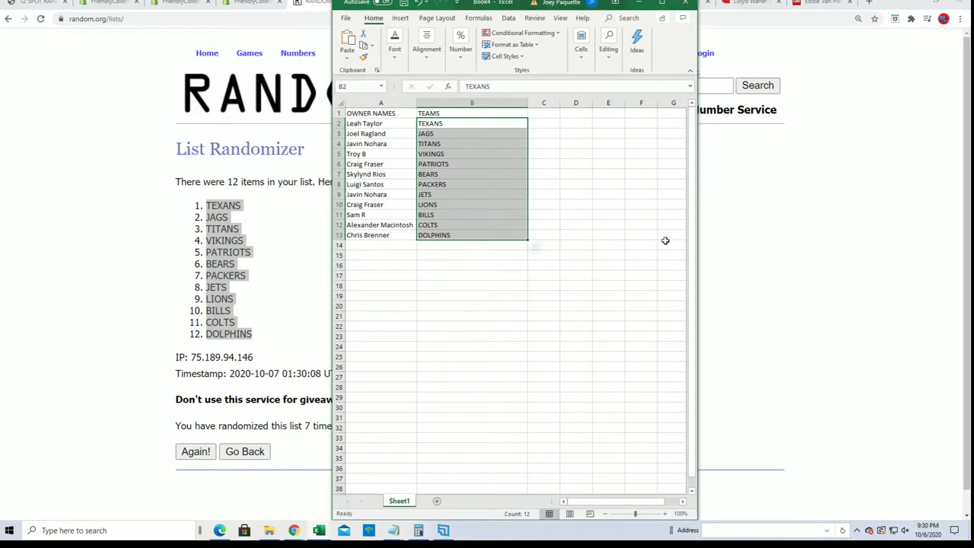
pyautogui.click(666, 513)
pyautogui.click(667, 513)
pyautogui.click(667, 514)
pyautogui.click(666, 513)
pyautogui.click(666, 513)
pyautogui.click(666, 514)
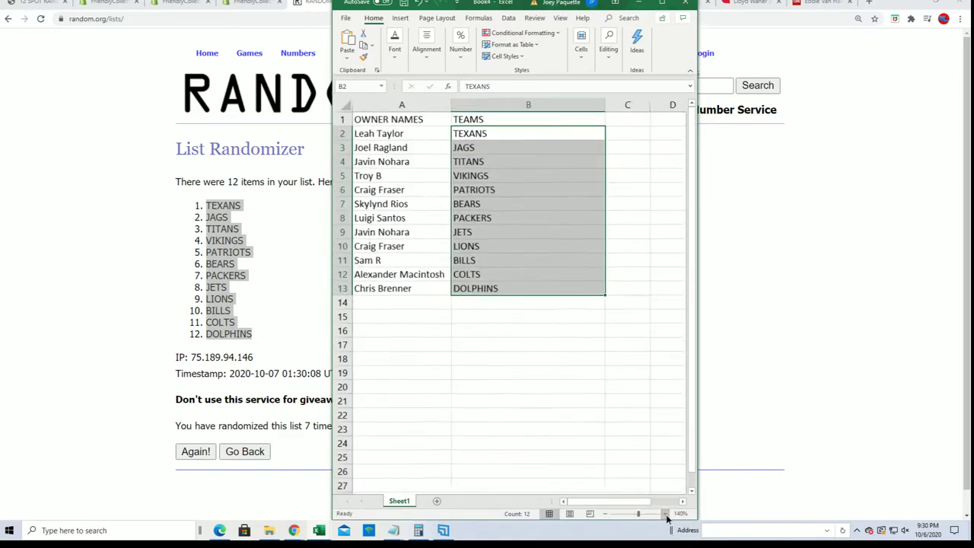
pyautogui.click(667, 514)
pyautogui.click(667, 513)
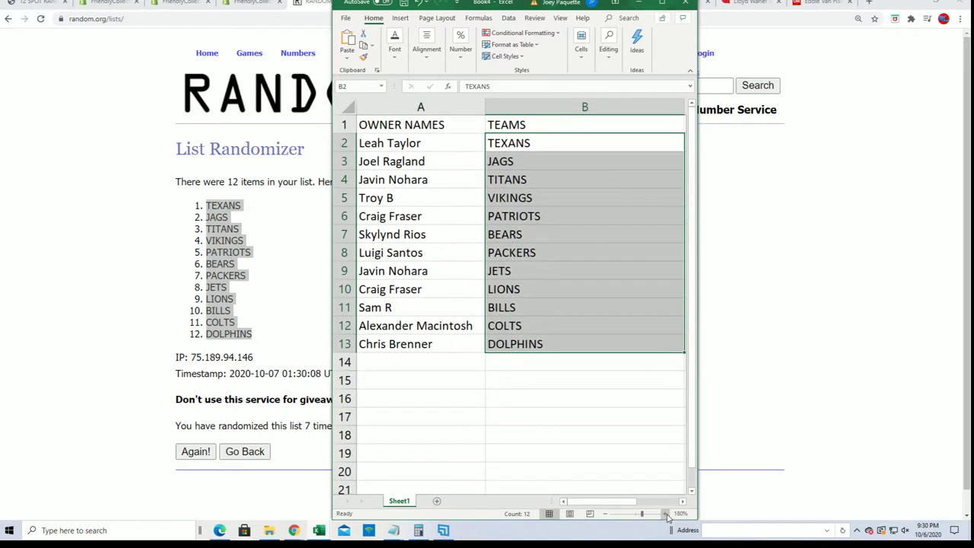
pyautogui.click(482, 106)
pyautogui.moveTo(485, 106); pyautogui.dragTo(475, 107)
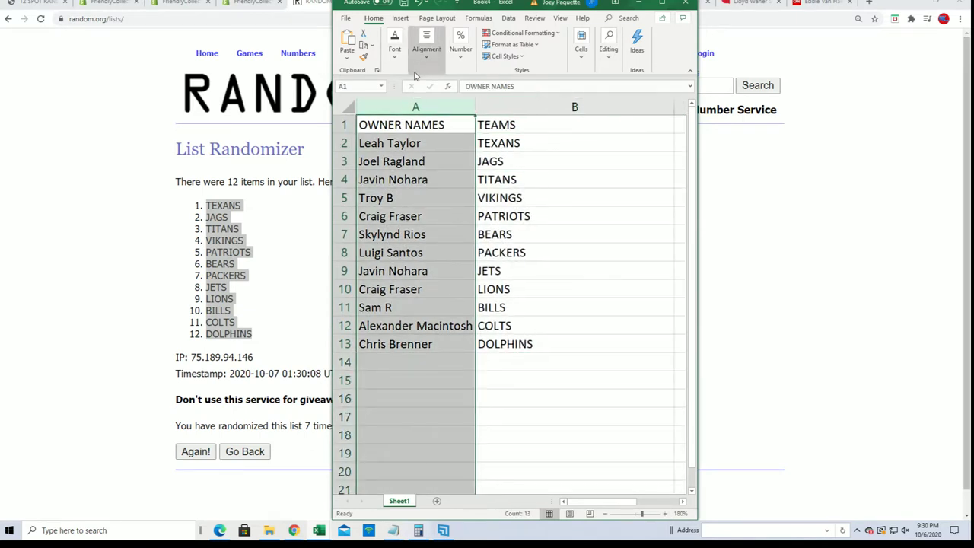
# Arrange the new workbook and the 20PMOHDIV303 workbook side by side.
pyautogui.moveTo(461, 4); pyautogui.dragTo(135, 4)
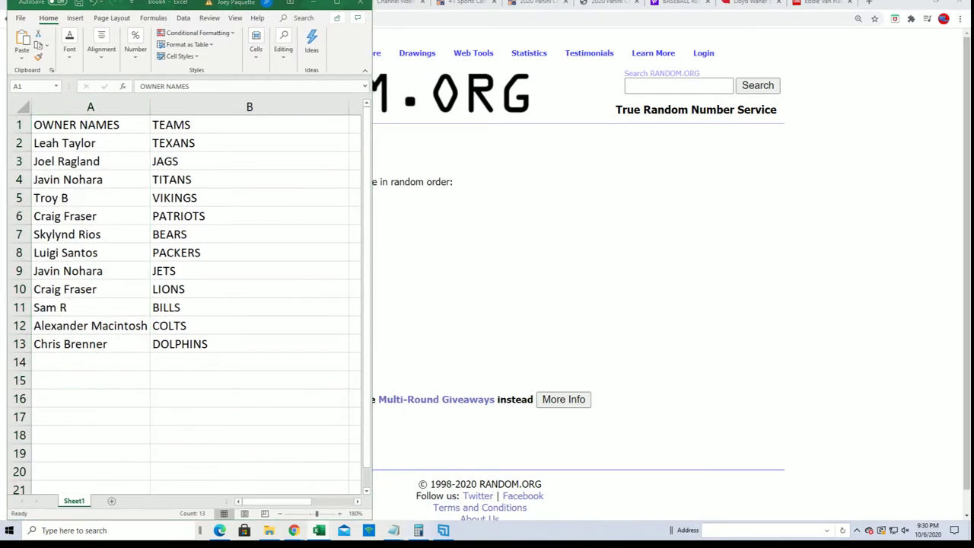
pyautogui.hotkey('alt', 'Tab')
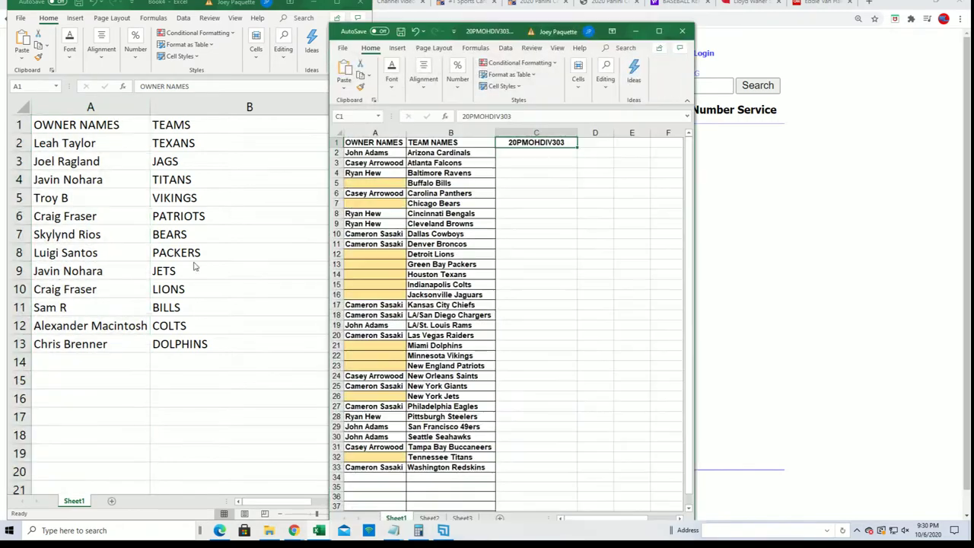
pyautogui.moveTo(520, 32); pyautogui.dragTo(567, 0)
# Copy the owner name matched with TEXANS from A2 into A14 beside Houston Texans in the 20PMOHDIV303 workbook.
pyautogui.click(98, 143)
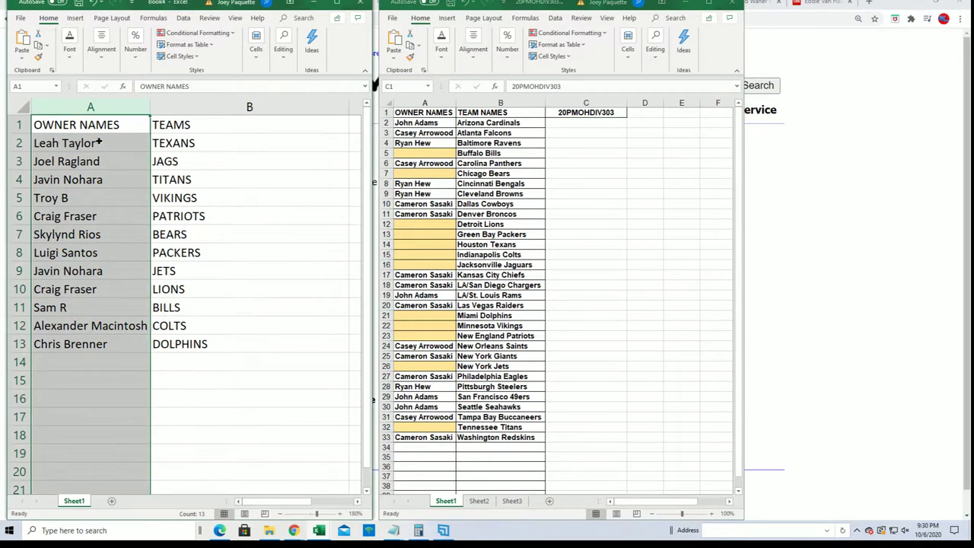
pyautogui.moveTo(109, 142); pyautogui.dragTo(34, 147)
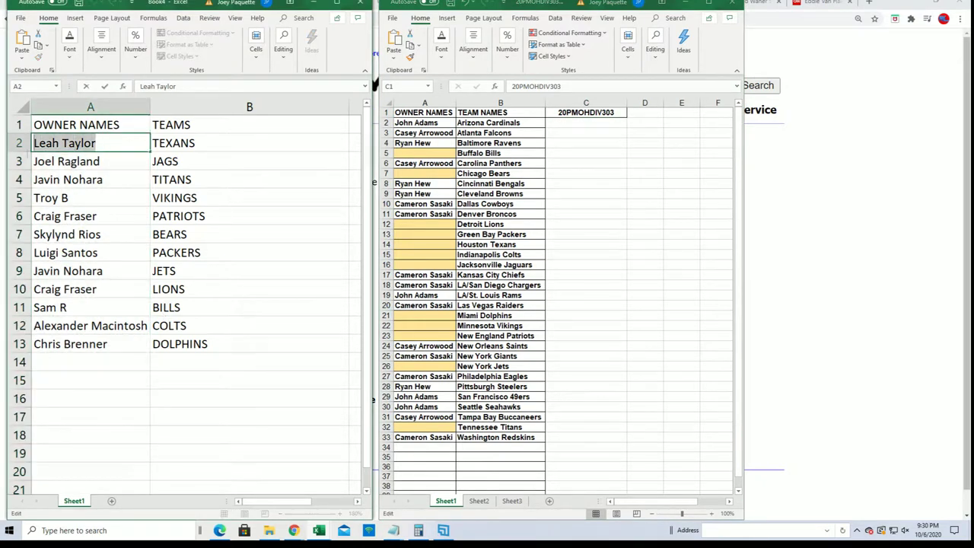
pyautogui.rightClick(99, 145)
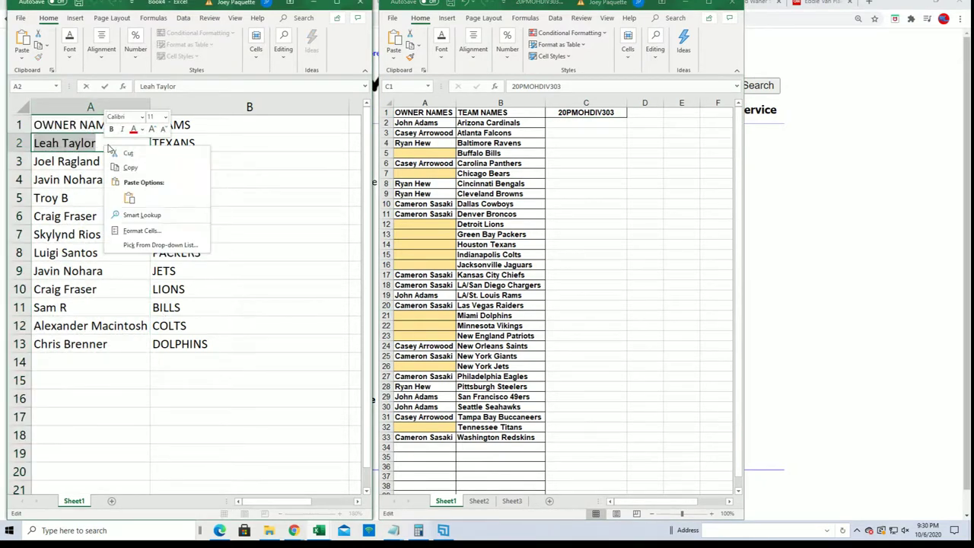
pyautogui.click(135, 168)
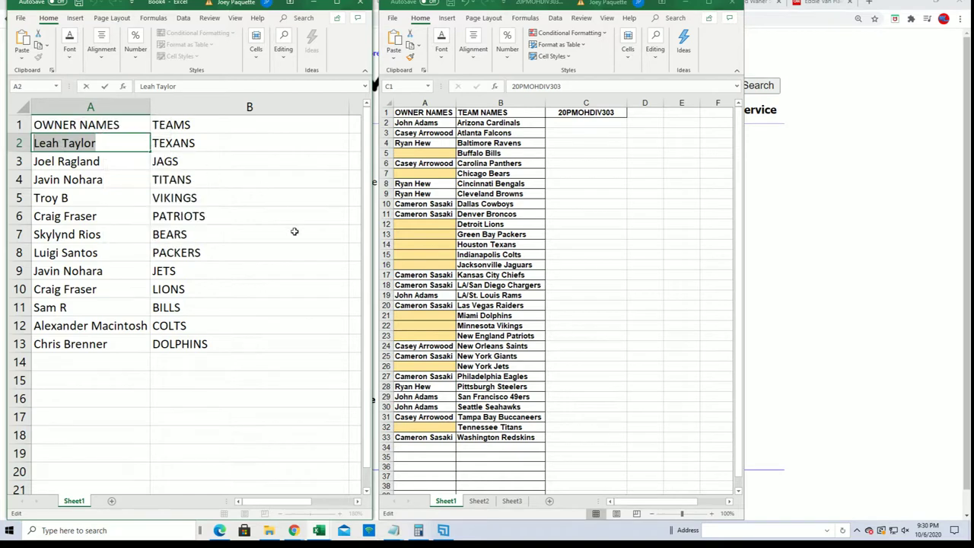
pyautogui.doubleClick(415, 245)
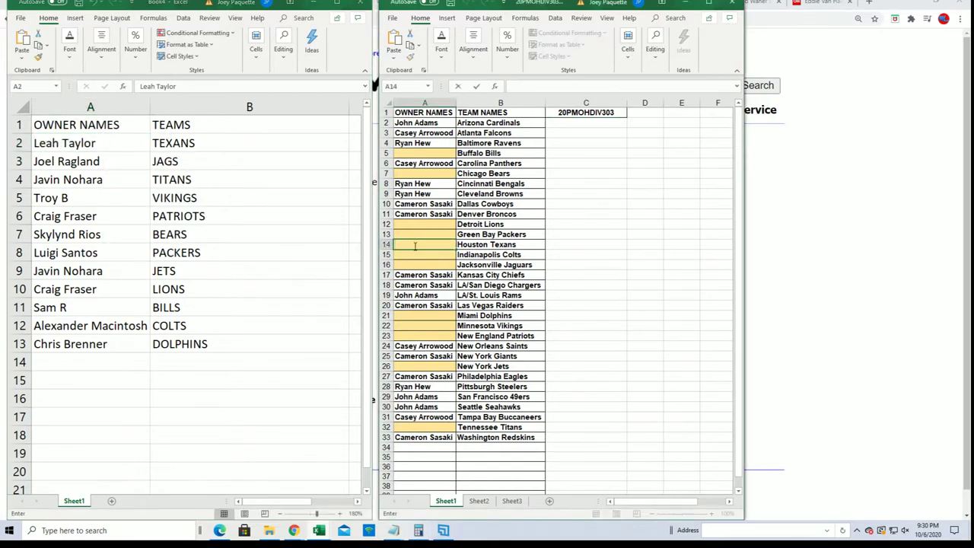
pyautogui.hotkey('ctrl', 'v')
pyautogui.click(104, 155)
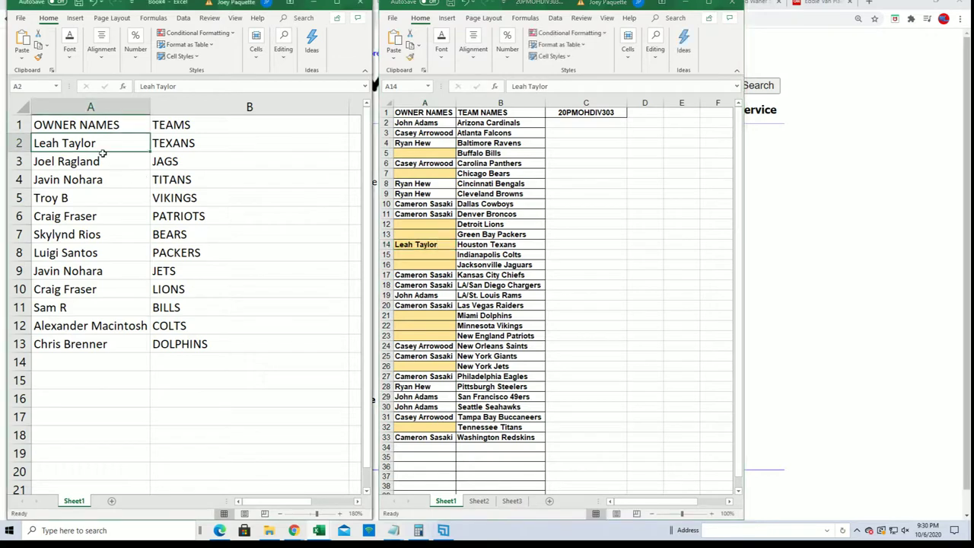
# Copy the owner name matched with JAGS from A3 into A16 beside Jacksonville Jaguars in the 20PMOHDIV303 workbook.
pyautogui.doubleClick(111, 162)
pyautogui.moveTo(106, 161); pyautogui.dragTo(34, 161)
pyautogui.rightClick(55, 161)
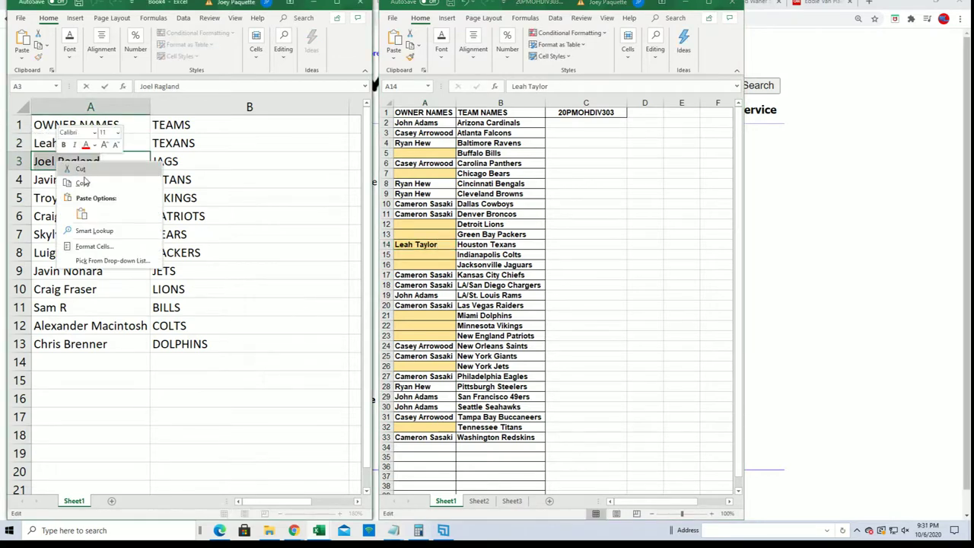
pyautogui.click(130, 192)
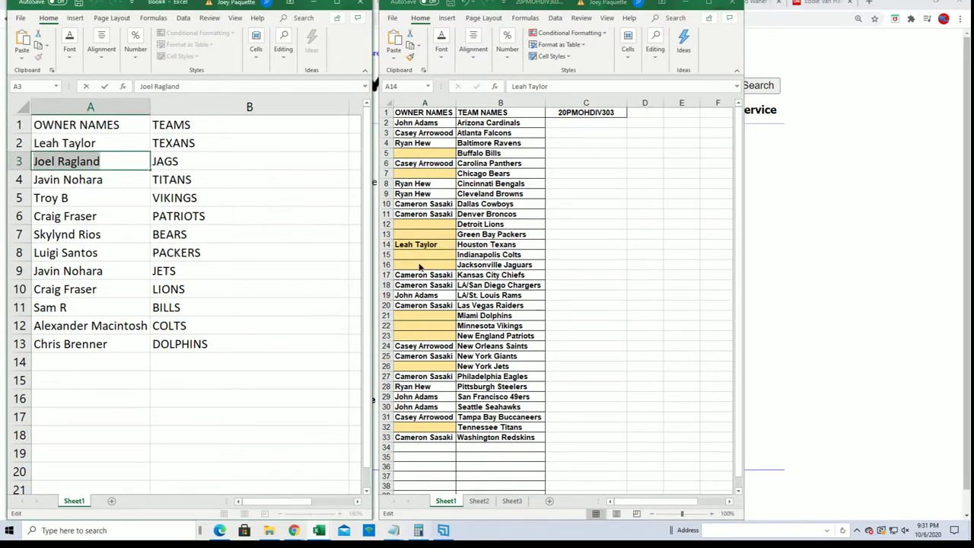
pyautogui.doubleClick(415, 265)
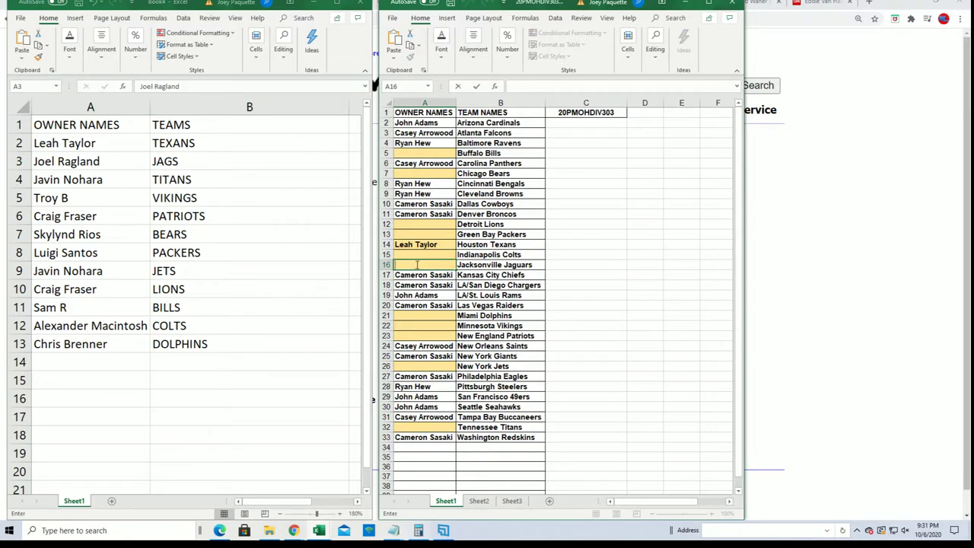
pyautogui.hotkey('ctrl', 'v')
# Copy the owner name matched with TITANS from A4 into A32 beside Tennessee Titans in the 20PMOHDIV303 workbook.
pyautogui.click(116, 183)
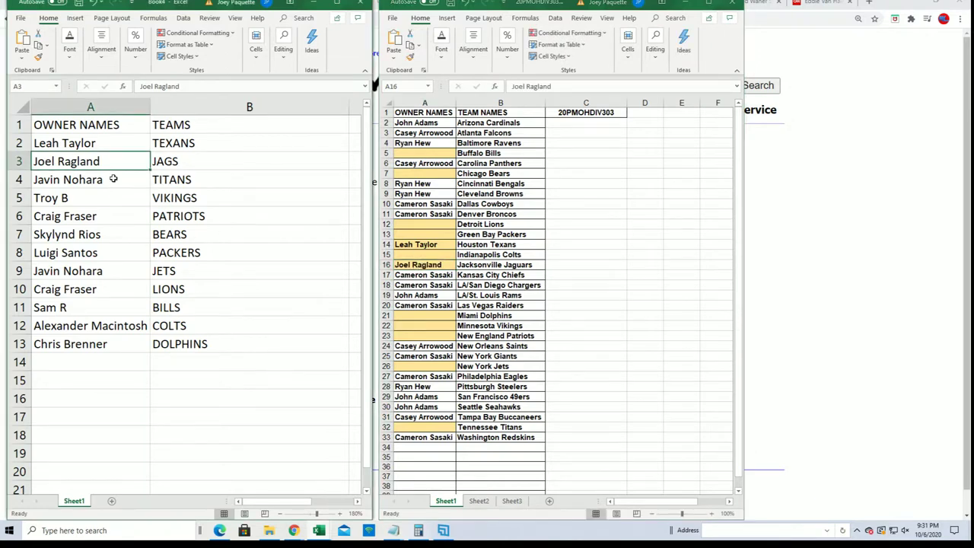
pyautogui.click(114, 182)
pyautogui.doubleClick(112, 182)
pyautogui.moveTo(113, 182); pyautogui.dragTo(33, 180)
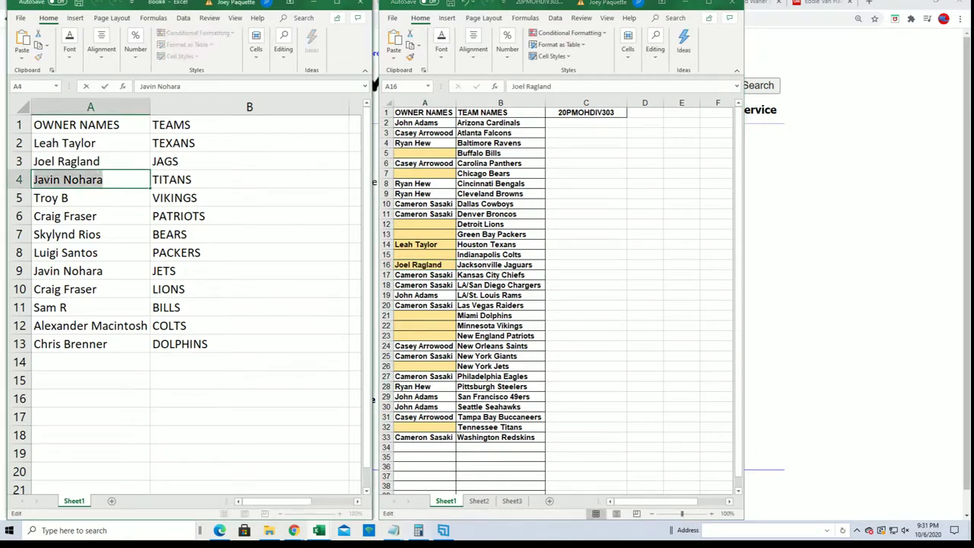
pyautogui.rightClick(46, 177)
pyautogui.click(72, 201)
pyautogui.click(426, 425)
pyautogui.click(425, 427)
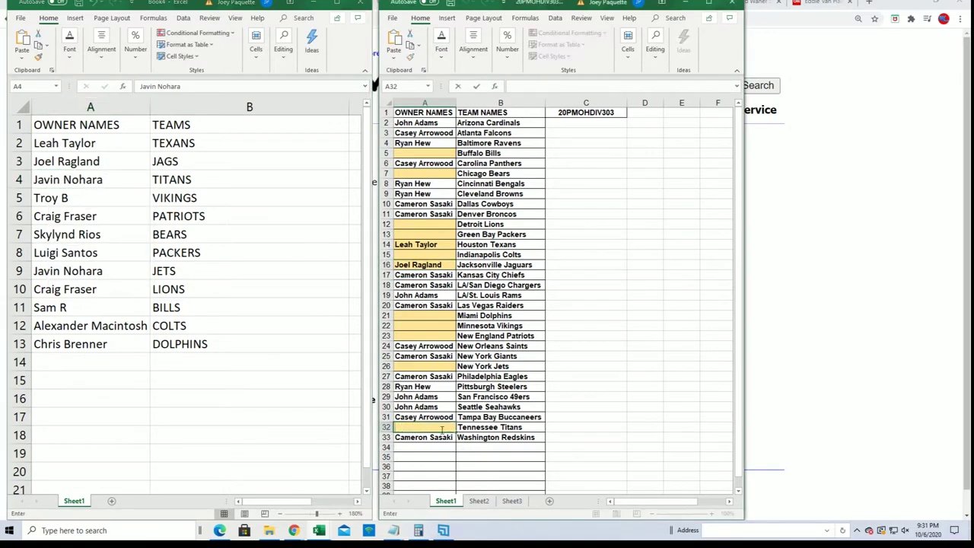
pyautogui.hotkey('ctrl', 'v')
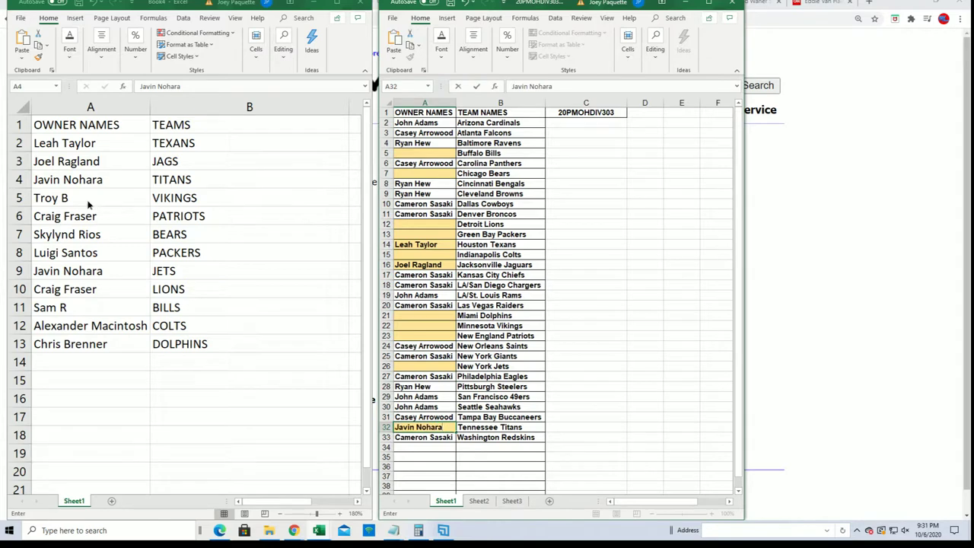
# Copy the owner name matched with VIKINGS from A5 into A22 beside Minnesota Vikings in the 20PMOHDIV303 workbook.
pyautogui.doubleClick(84, 200)
pyautogui.moveTo(70, 198); pyautogui.dragTo(34, 198)
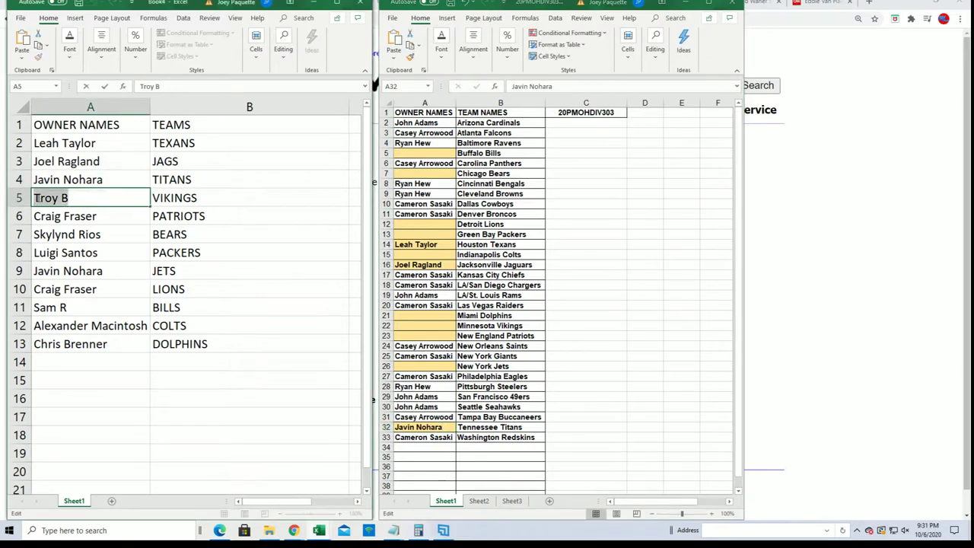
pyautogui.rightClick(38, 198)
pyautogui.click(61, 219)
pyautogui.click(402, 324)
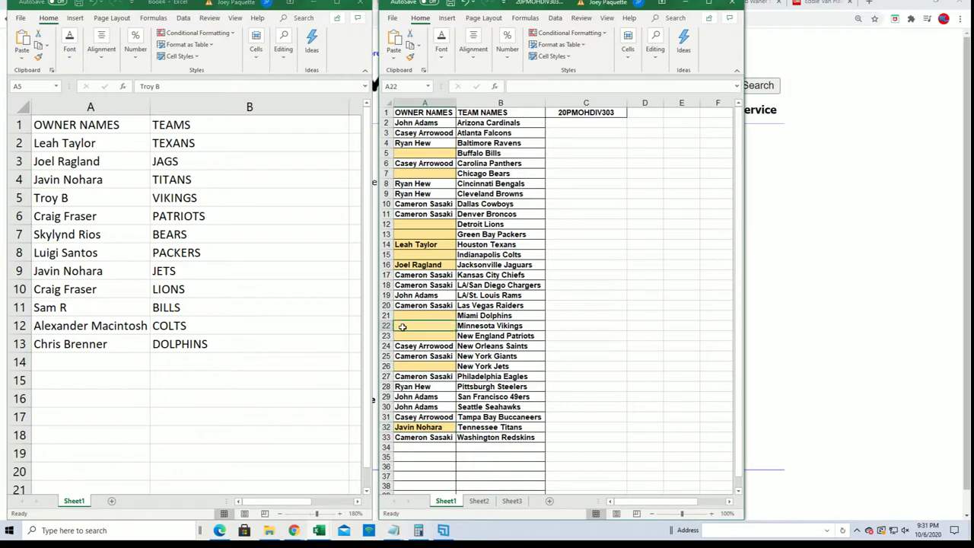
pyautogui.doubleClick(403, 327)
pyautogui.hotkey('ctrl', 'v')
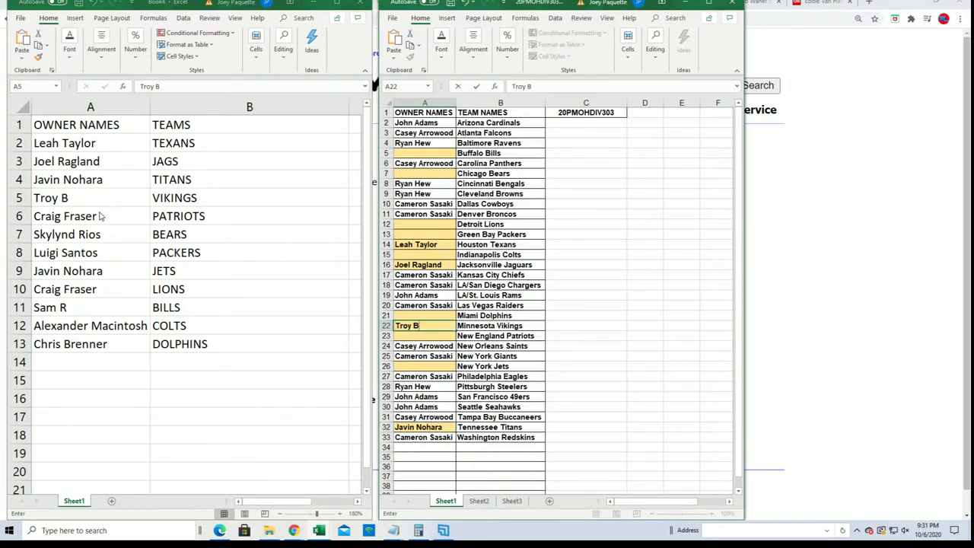
# Copy the owner name matched with PATRIOTS from A6 into A23 beside New England Patriots in the 20PMOHDIV303 workbook.
pyautogui.click(99, 216)
pyautogui.doubleClick(99, 216)
pyautogui.moveTo(97, 216); pyautogui.dragTo(34, 216)
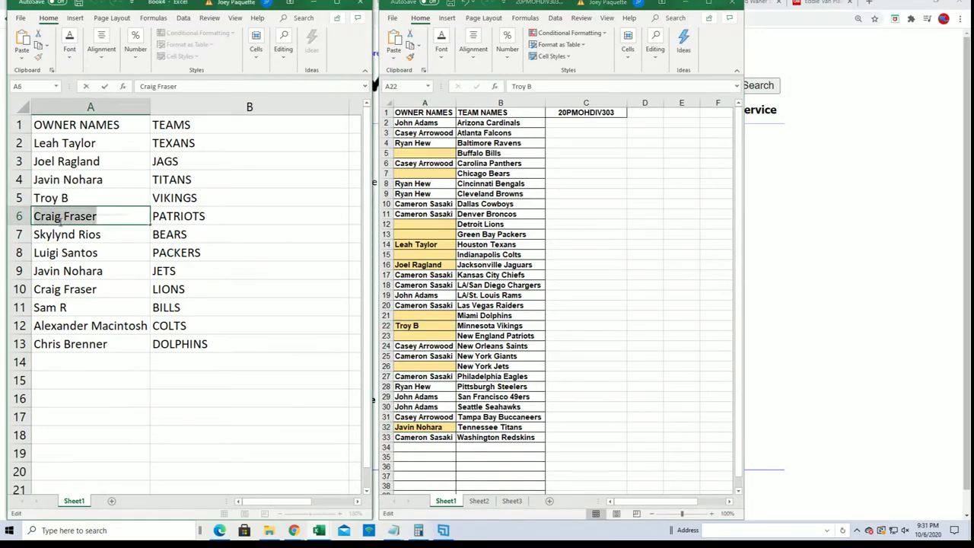
pyautogui.rightClick(59, 220)
pyautogui.click(83, 242)
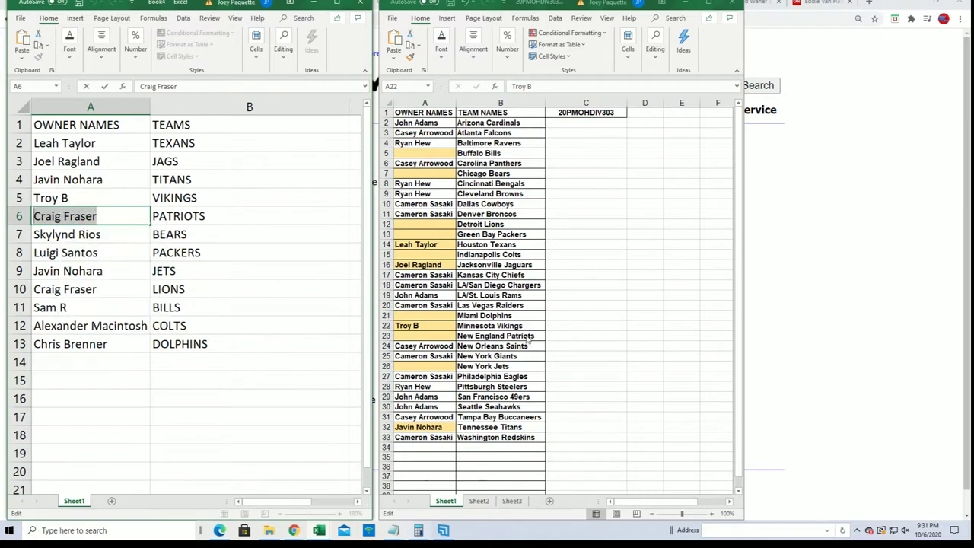
pyautogui.doubleClick(420, 337)
pyautogui.hotkey('ctrl', 'v')
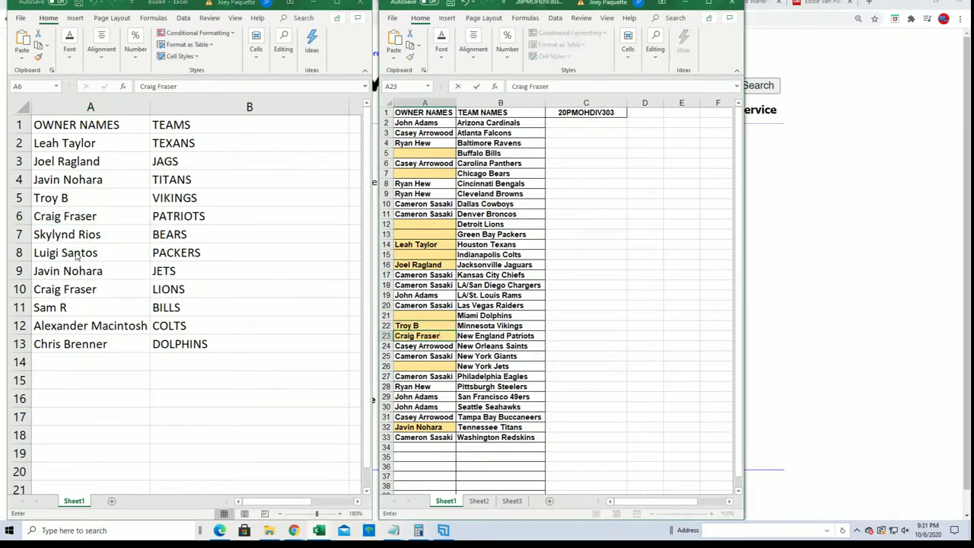
# Copy the owner name matched with BEARS from A7 into A7 beside Chicago Bears in the 20PMOHDIV303 workbook.
pyautogui.click(126, 232)
pyautogui.doubleClick(126, 232)
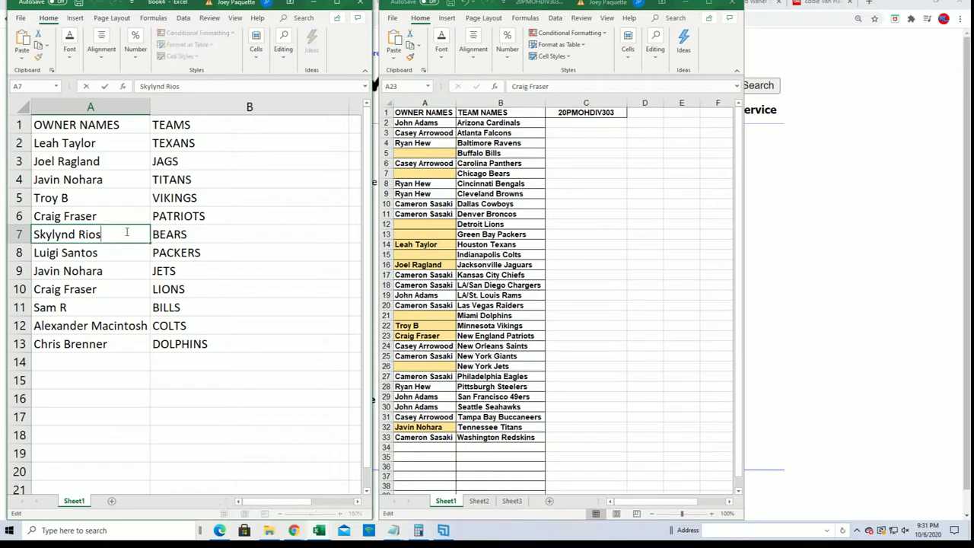
pyautogui.moveTo(100, 234); pyautogui.dragTo(35, 235)
pyautogui.rightClick(49, 235)
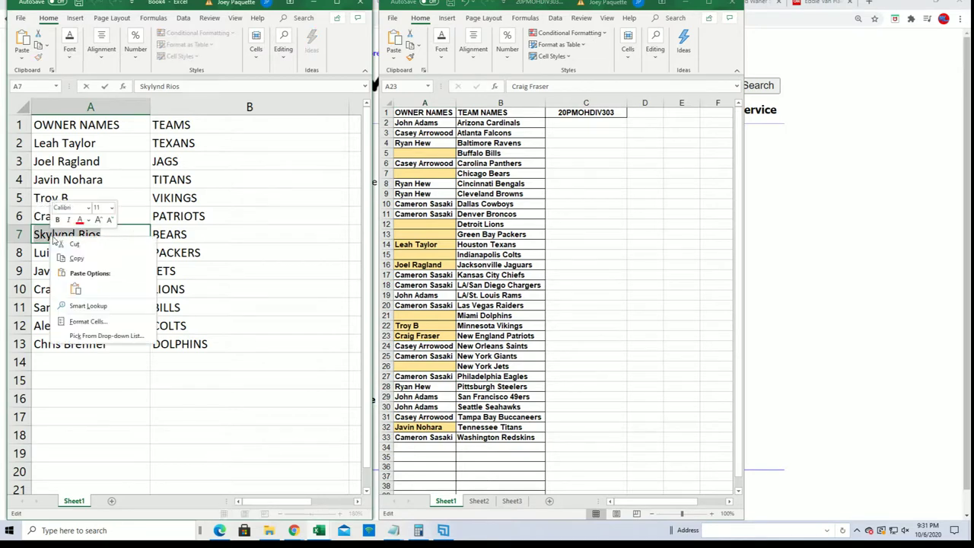
pyautogui.click(196, 235)
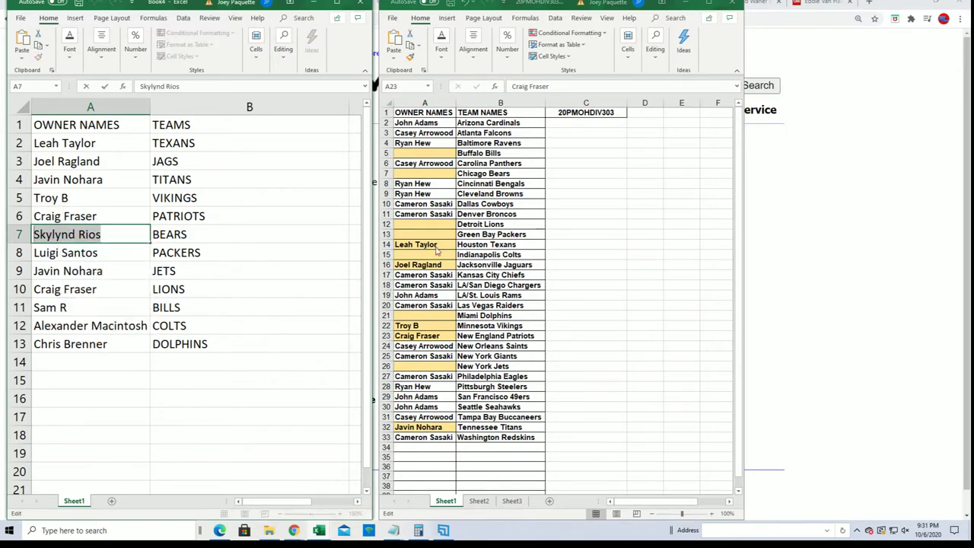
pyautogui.click(414, 175)
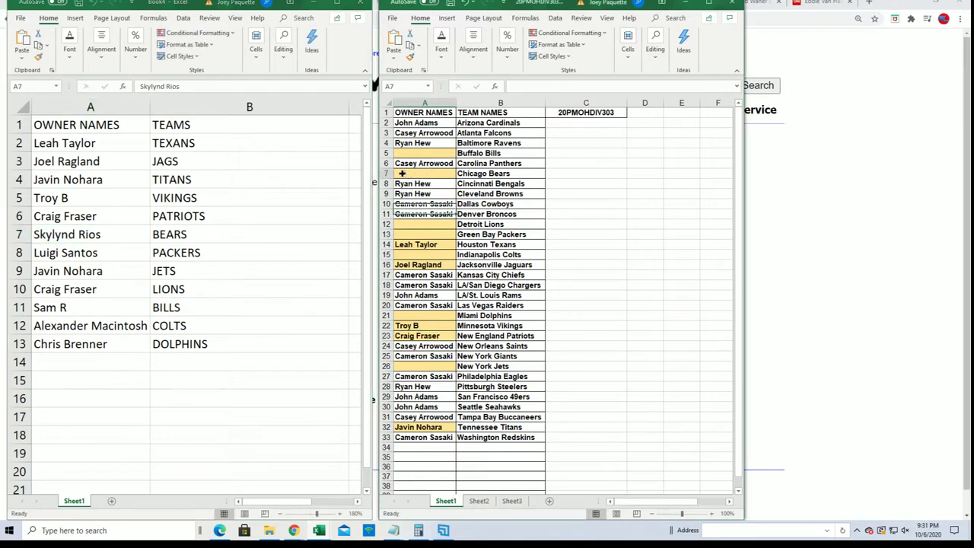
pyautogui.hotkey('ctrl', 'v')
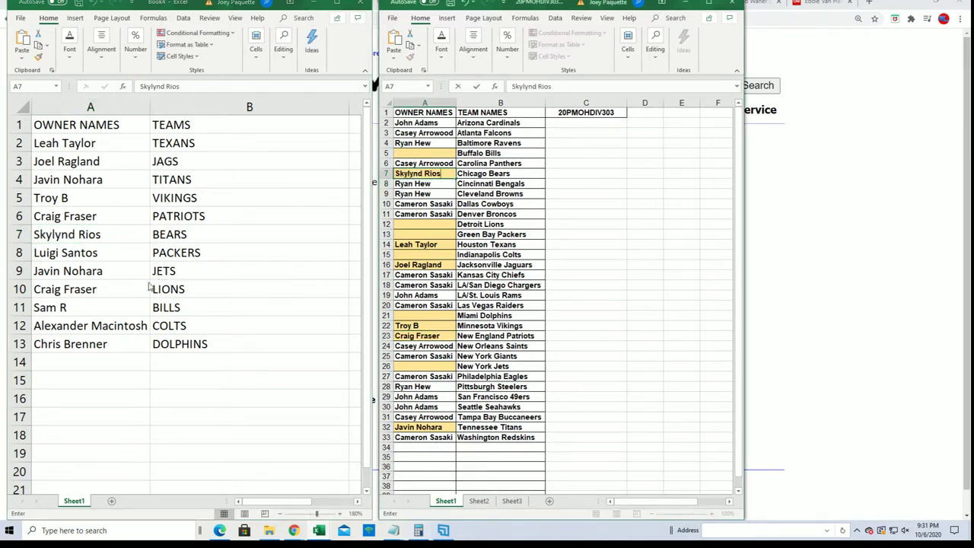
# Copy the owner name matched with PACKERS from A8 into A13 beside Green Bay Packers in the 20PMOHDIV303 workbook.
pyautogui.click(100, 256)
pyautogui.doubleClick(99, 254)
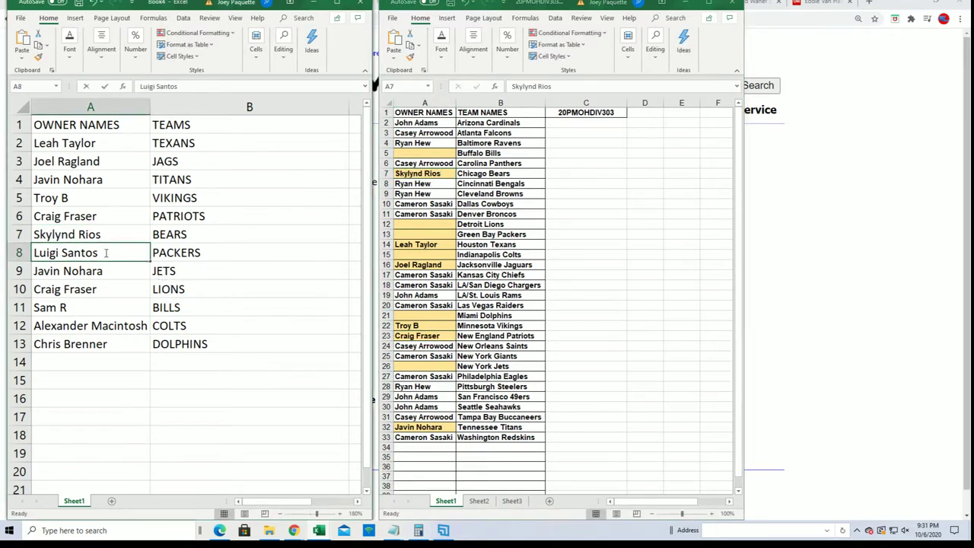
pyautogui.moveTo(99, 254); pyautogui.dragTo(35, 253)
pyautogui.rightClick(51, 251)
pyautogui.click(76, 271)
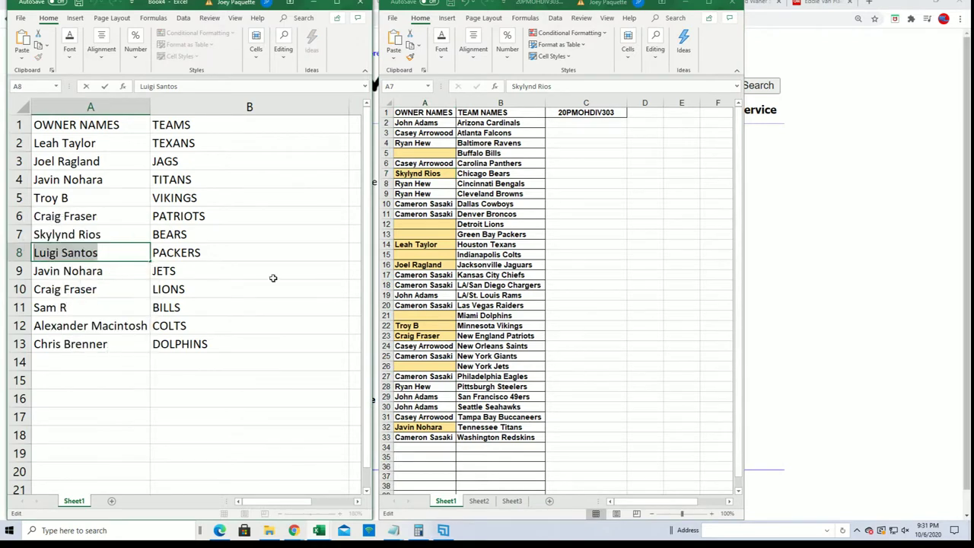
pyautogui.click(406, 238)
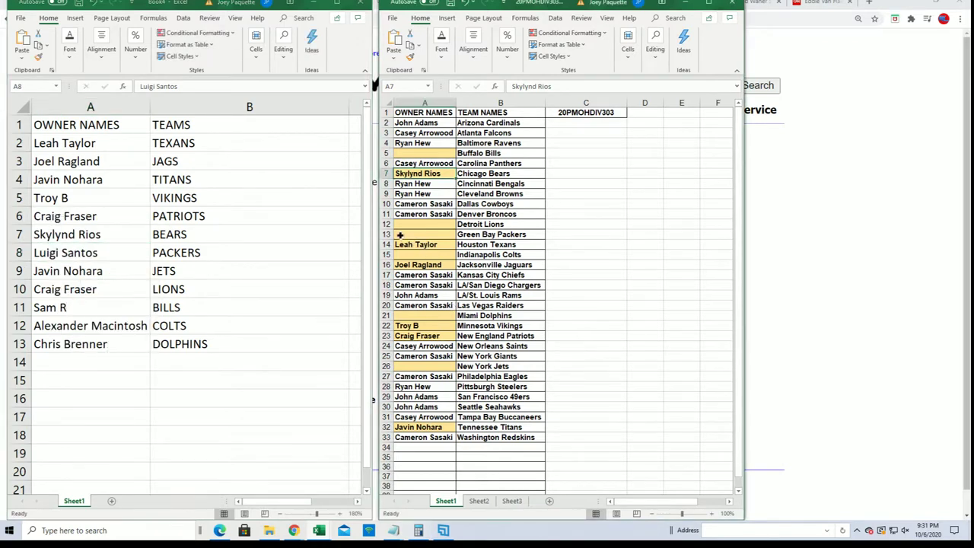
pyautogui.doubleClick(405, 236)
pyautogui.hotkey('ctrl', 'v')
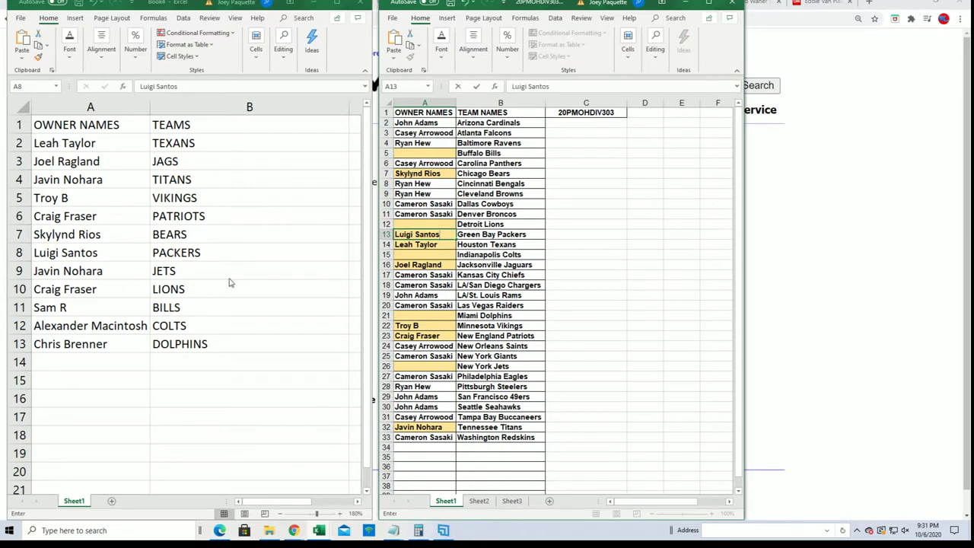
# Copy the owner name matched with JETS from A9 into A26 beside New York Jets in the 20PMOHDIV303 workbook.
pyautogui.click(99, 272)
pyautogui.doubleClick(107, 271)
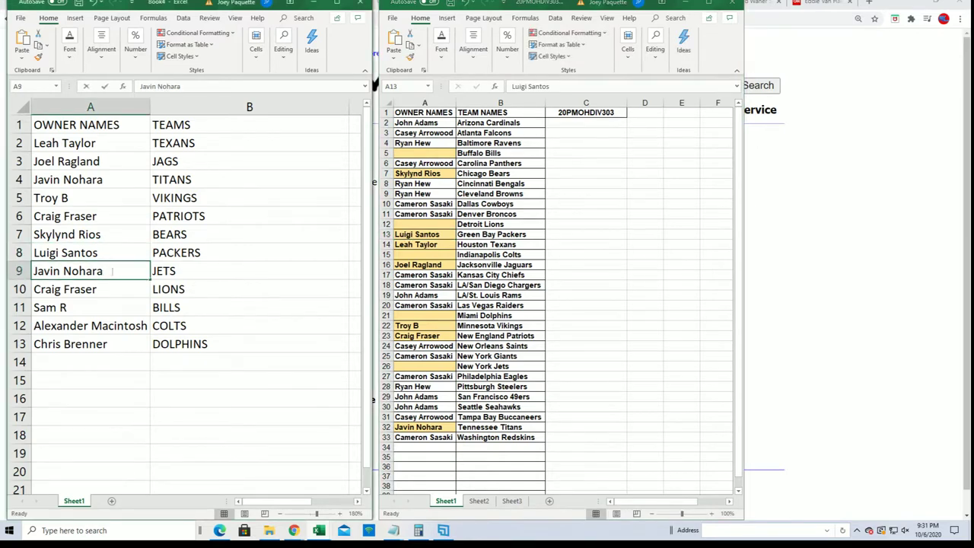
pyautogui.moveTo(102, 271); pyautogui.dragTo(33, 271)
pyautogui.rightClick(52, 272)
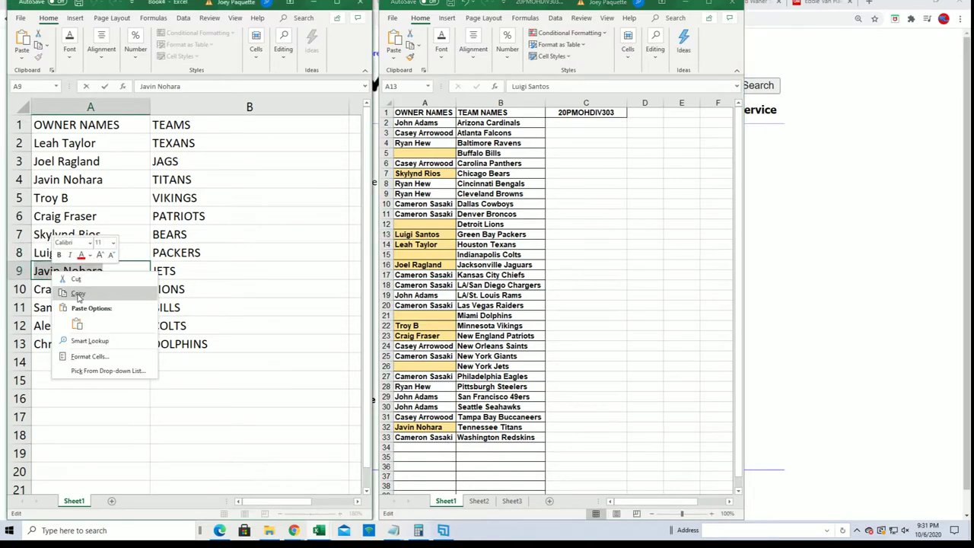
pyautogui.click(76, 294)
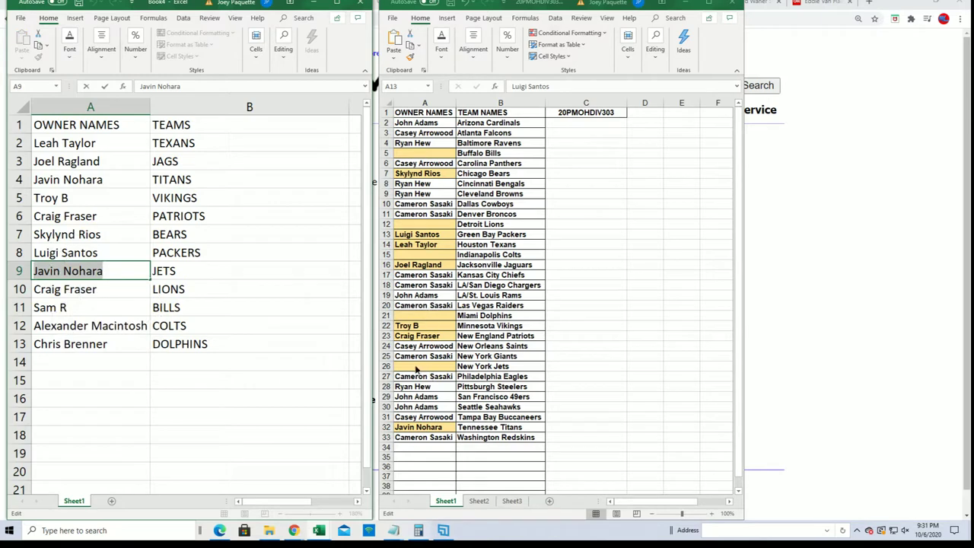
pyautogui.doubleClick(416, 369)
pyautogui.hotkey('ctrl', 'v')
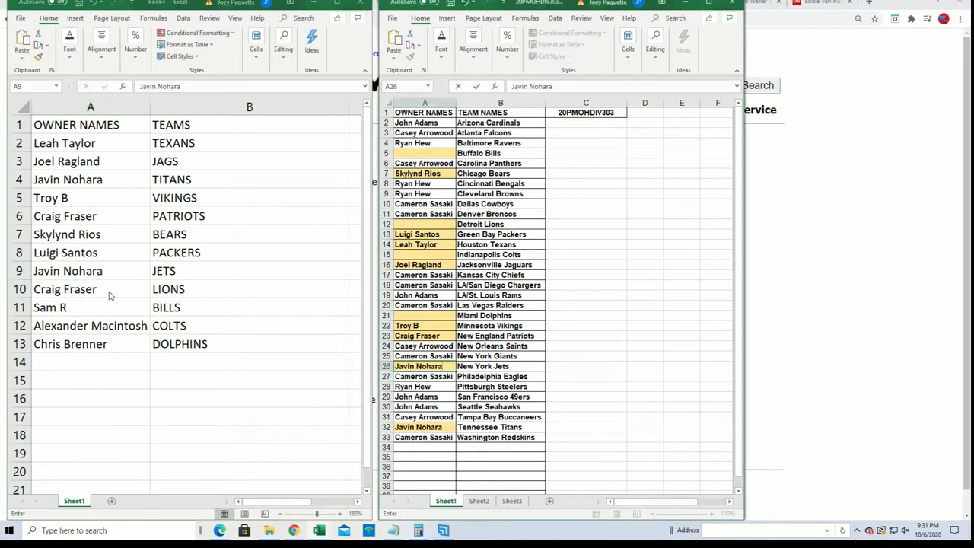
# Copy the owner name matched with LIONS from A10 into A12 beside Detroit Lions in the 20PMOHDIV303 workbook.
pyautogui.click(109, 296)
pyautogui.doubleClick(99, 290)
pyautogui.moveTo(97, 290); pyautogui.dragTo(33, 290)
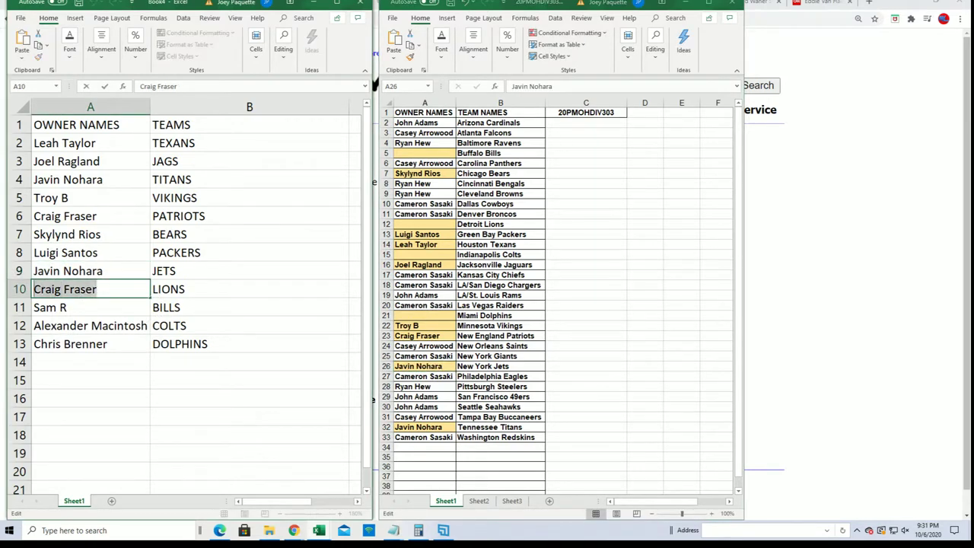
pyautogui.rightClick(33, 290)
pyautogui.click(69, 304)
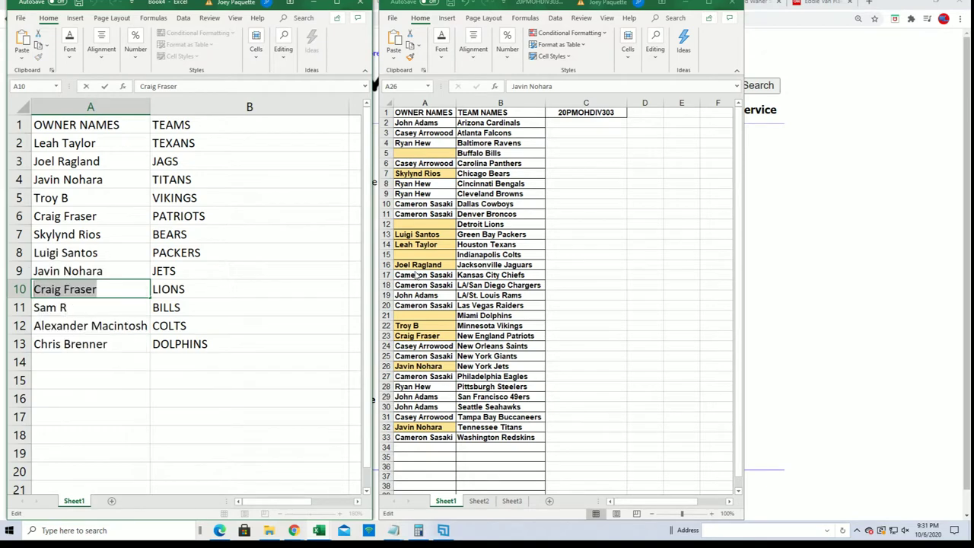
pyautogui.click(423, 225)
pyautogui.doubleClick(423, 225)
pyautogui.hotkey('ctrl', 'v')
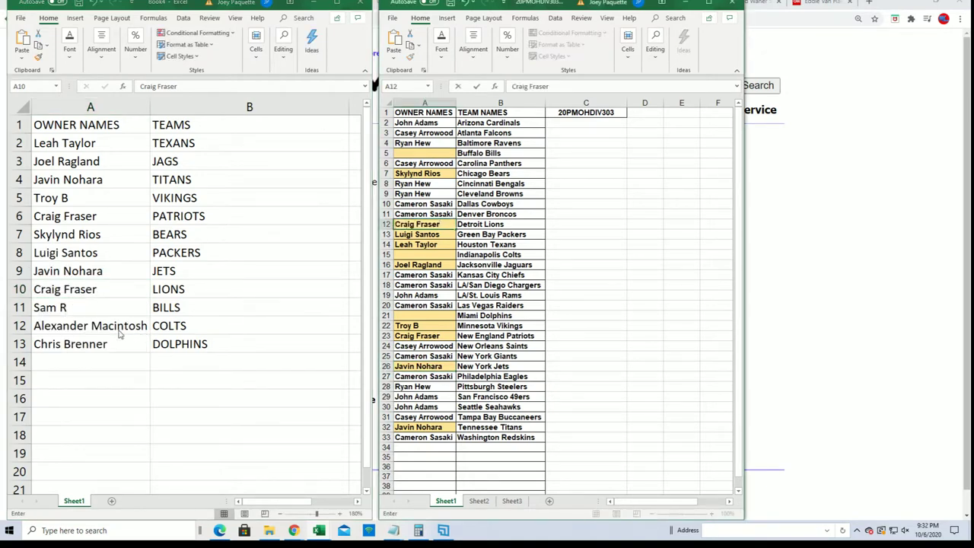
# Copy the owner name matched with BILLS from A11 into A5 beside Buffalo Bills in the 20PMOHDIV303 workbook.
pyautogui.click(101, 319)
pyautogui.click(91, 309)
pyautogui.doubleClick(84, 308)
pyautogui.moveTo(84, 307); pyautogui.dragTo(34, 307)
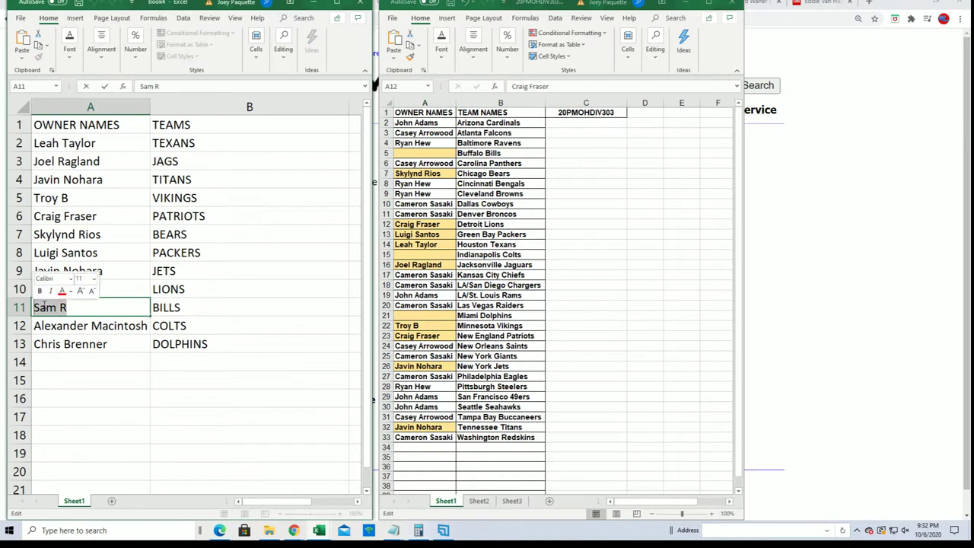
pyautogui.rightClick(44, 307)
pyautogui.click(70, 327)
pyautogui.click(409, 150)
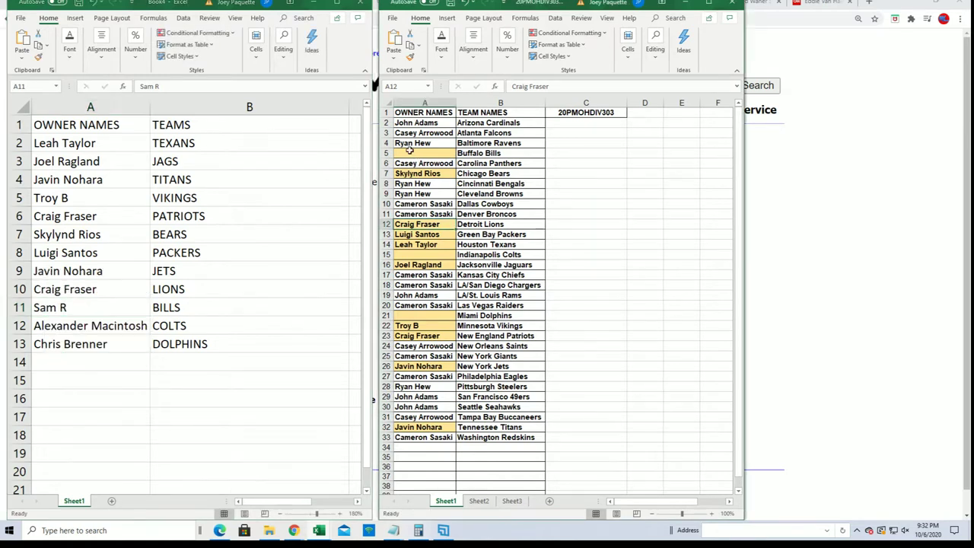
pyautogui.doubleClick(409, 151)
pyautogui.hotkey('ctrl', 'v')
# Copy the owner name matched with COLTS from A12 into A15 beside Indianapolis Colts in the 20PMOHDIV303 workbook.
pyautogui.click(143, 328)
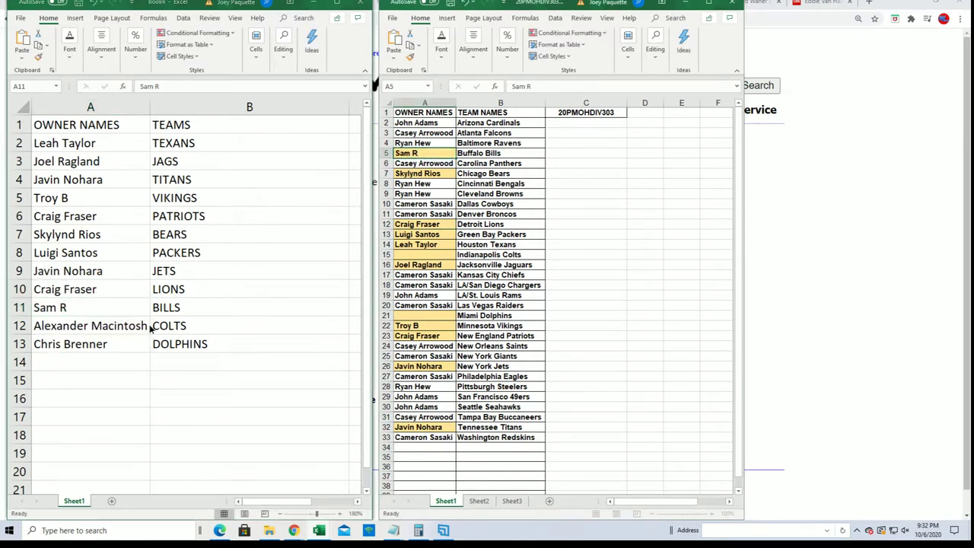
pyautogui.doubleClick(145, 325)
pyautogui.moveTo(148, 326); pyautogui.dragTo(34, 326)
pyautogui.rightClick(35, 326)
pyautogui.click(60, 348)
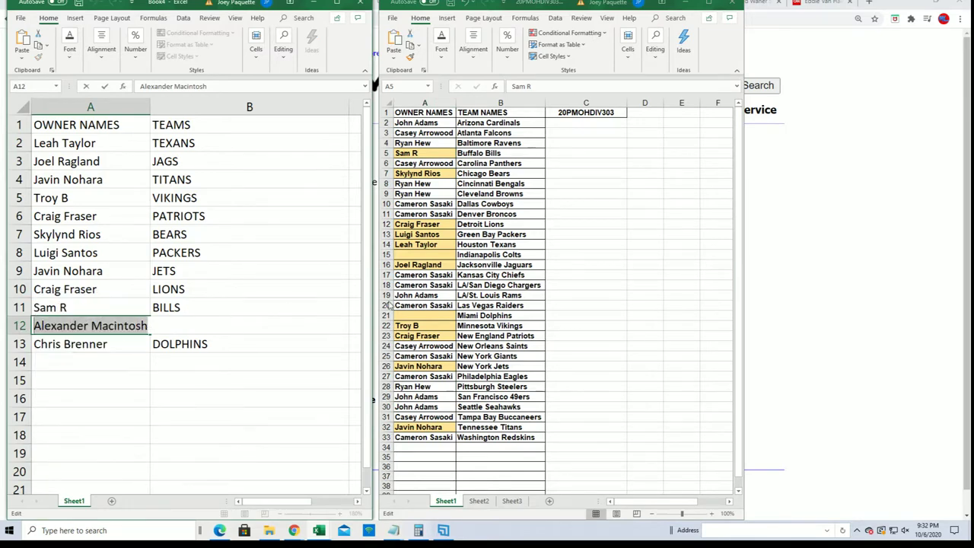
pyautogui.click(420, 255)
pyautogui.doubleClick(420, 256)
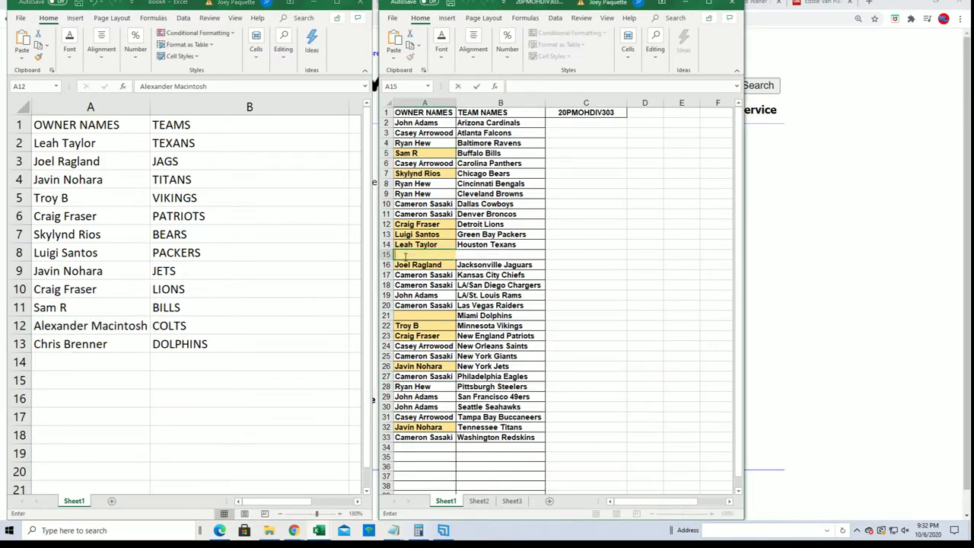
pyautogui.hotkey('ctrl', 'v')
# Copy the owner name matched with DOLPHINS from A13 into A21 beside Miami Dolphins in the 20PMOHDIV303 workbook.
pyautogui.doubleClick(111, 344)
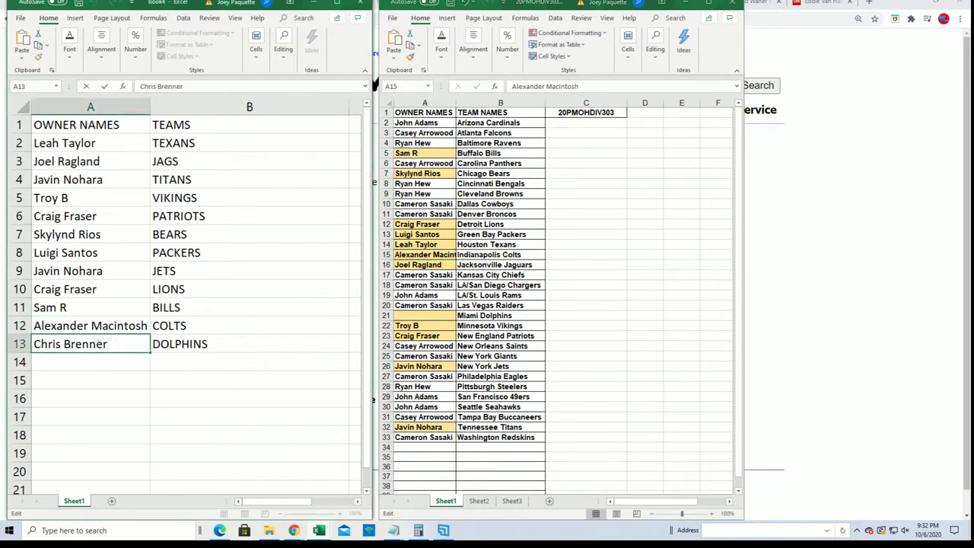
pyautogui.moveTo(111, 344); pyautogui.dragTo(35, 344)
pyautogui.rightClick(35, 344)
pyautogui.click(65, 366)
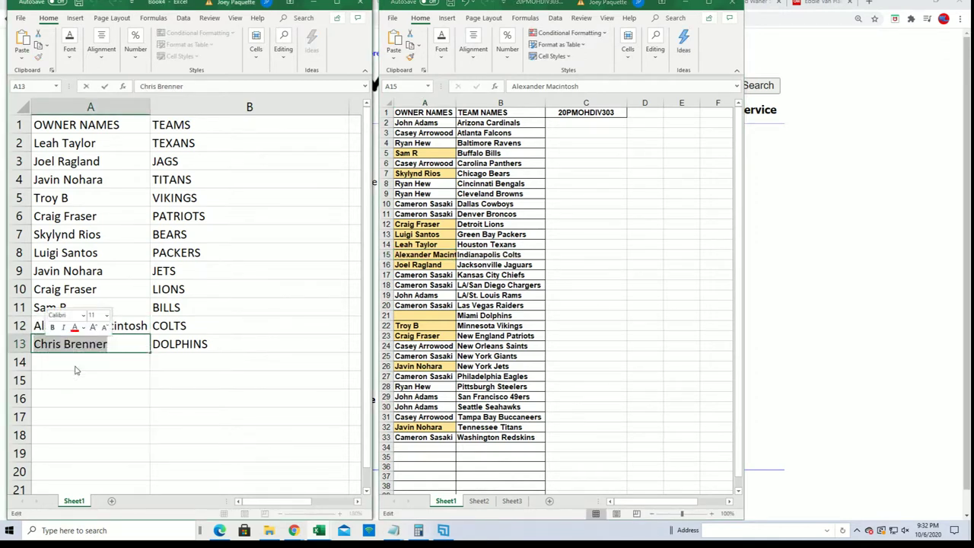
pyautogui.click(415, 315)
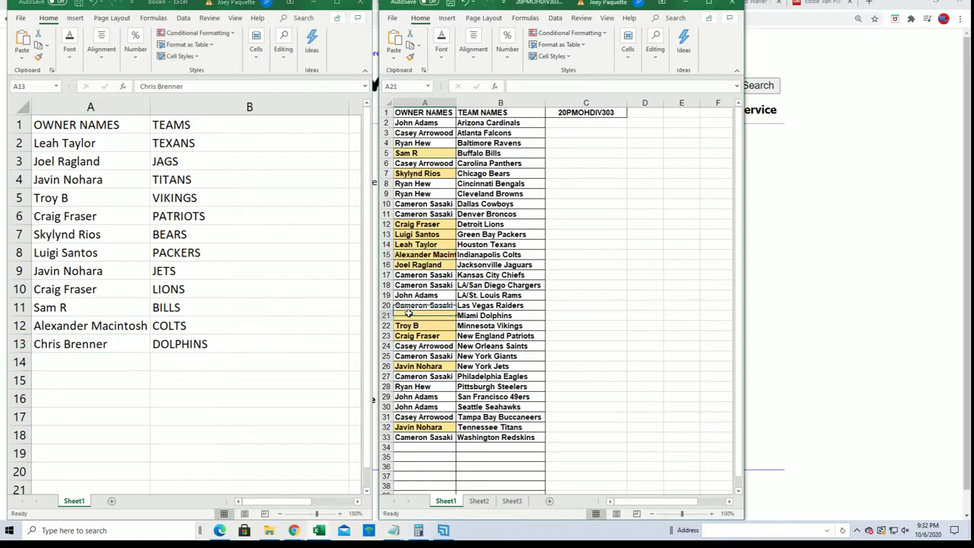
pyautogui.doubleClick(413, 315)
pyautogui.hotkey('ctrl', 'v')
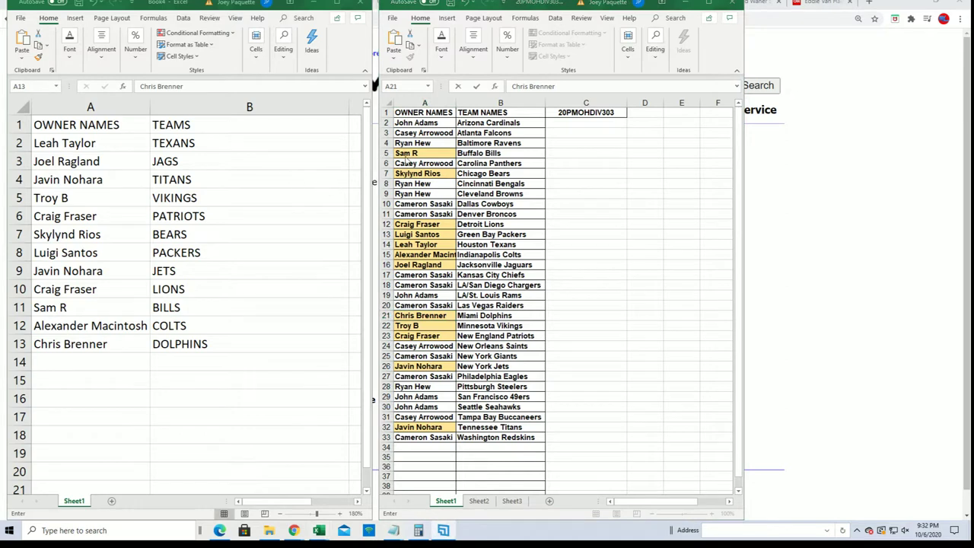
# Remove the yellow fill highlighting from the owner names in A2:A33 of the 20PMOHDIV303 workbook.
pyautogui.moveTo(415, 122); pyautogui.dragTo(395, 437)
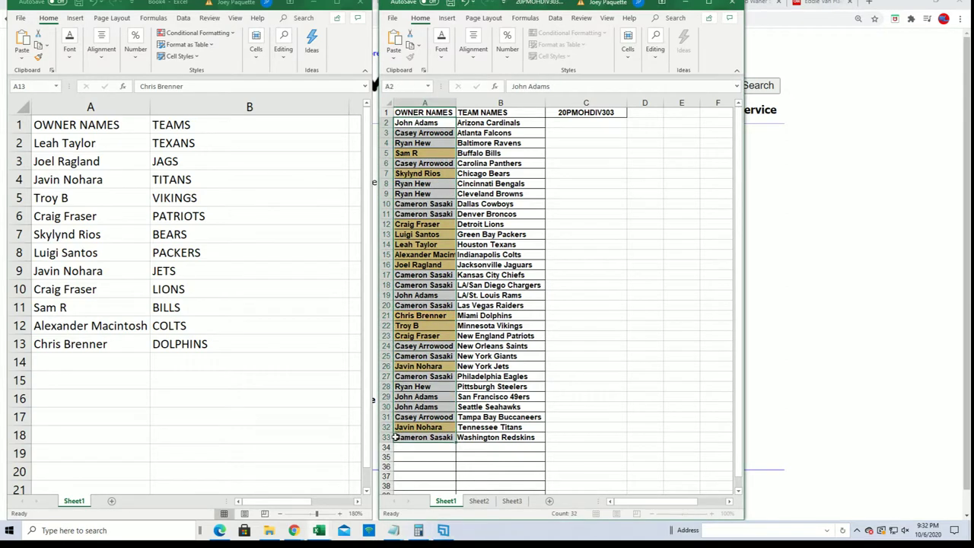
pyautogui.rightClick(419, 402)
pyautogui.click(461, 428)
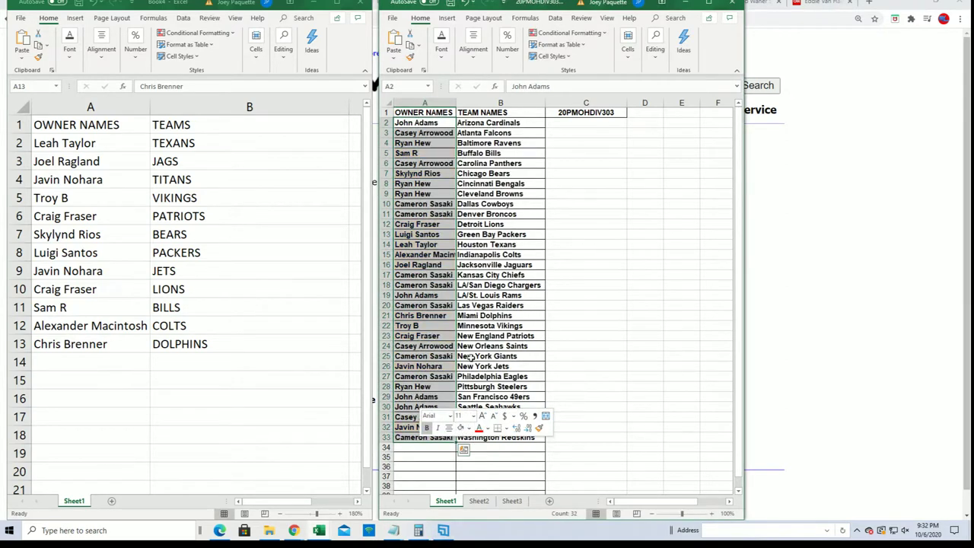
pyautogui.click(434, 184)
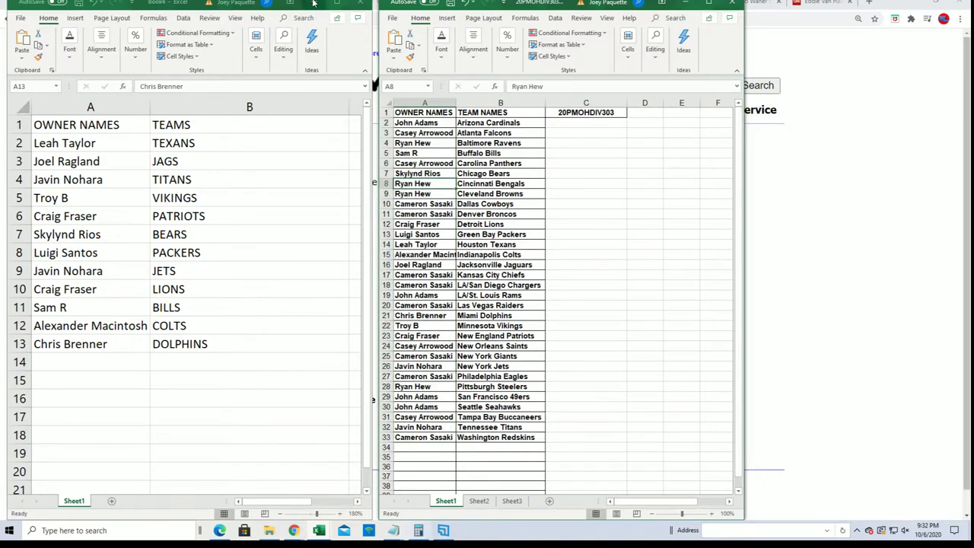